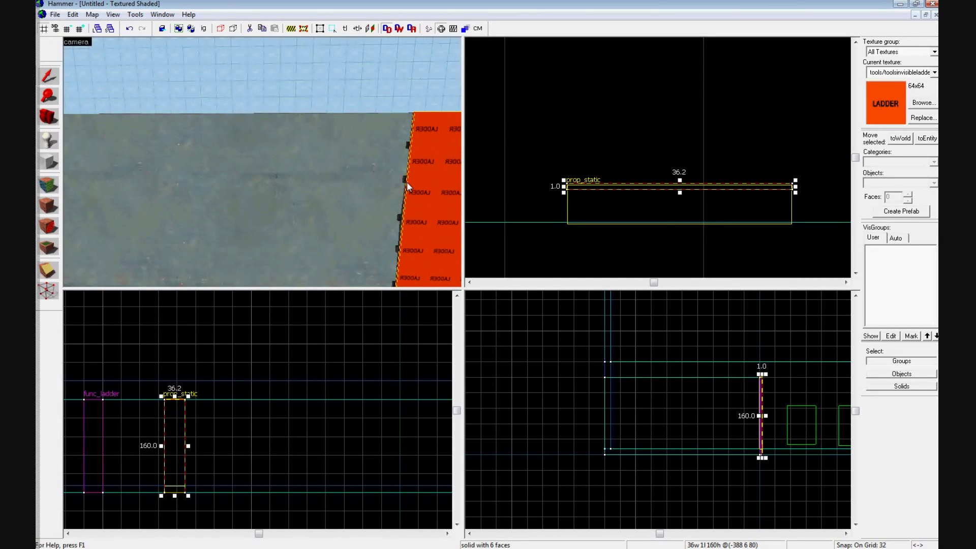
- Draw a new block outline about 64 units wide and 160 high along the wall, beside the prop_static ladder
click(50, 167)
scroll(645, 186, down, 3)
scroll(686, 192, down, 2)
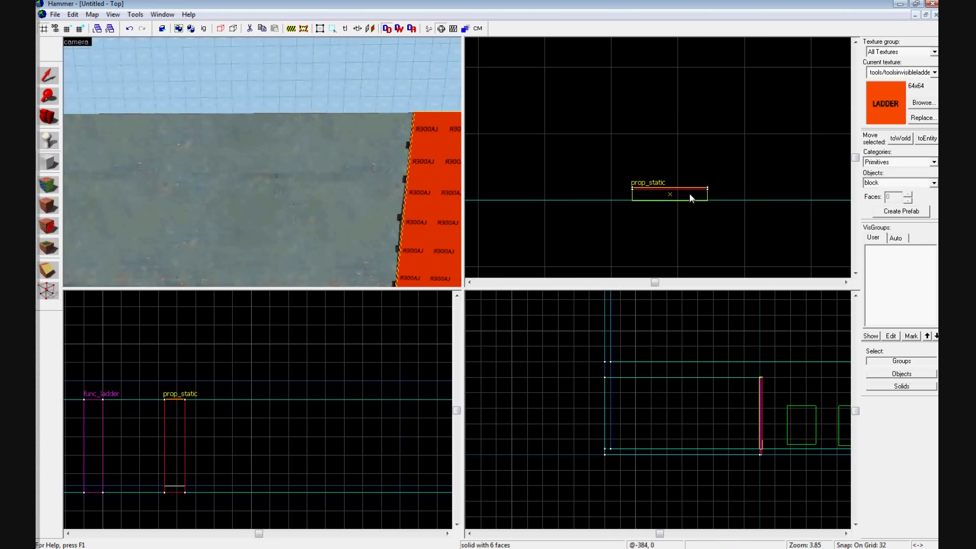
scroll(694, 198, down, 1)
key(Right)
key(Right)
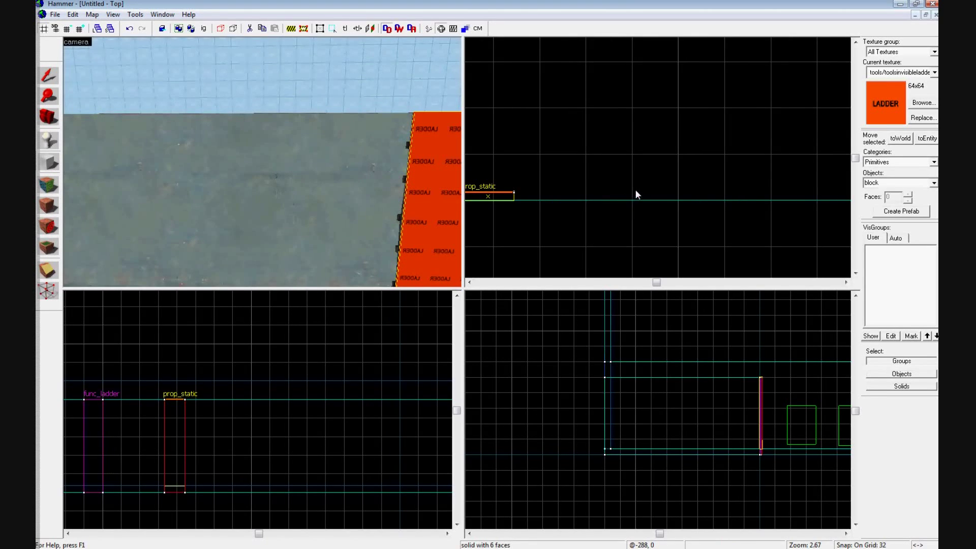
drag(633, 191, 724, 178)
- Narrow the block outline to about 31 units wide and 5 deep, and create the block
key(s)
key(a)
key(d)
key(w)
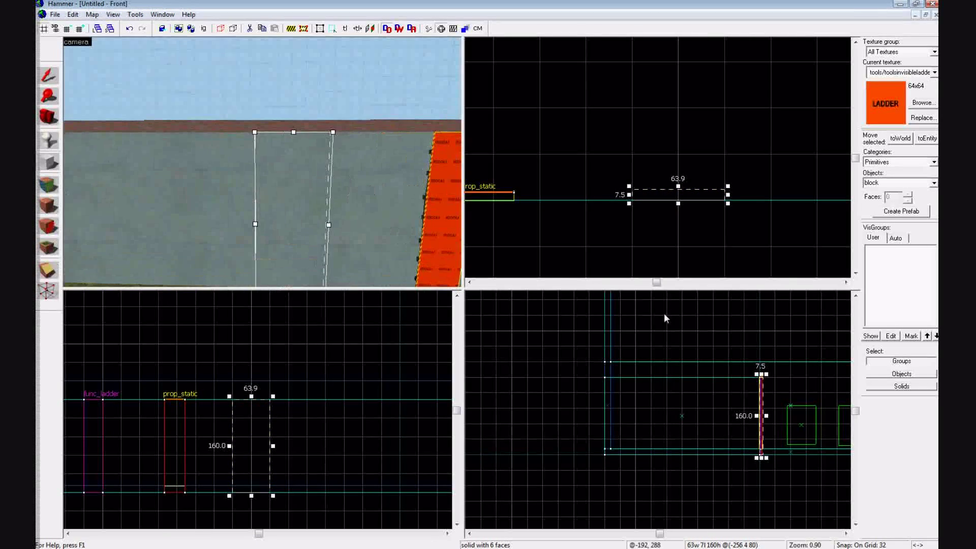
drag(731, 193, 665, 184)
key(Return)
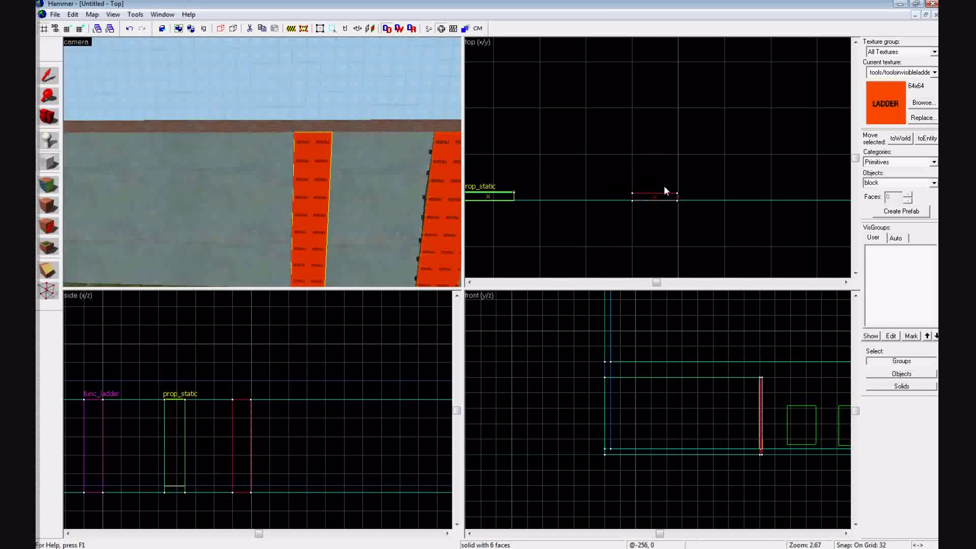
- Filter the textures by "wood" and apply cs_havana/woodm to every face of the new block
key(d)
key(w)
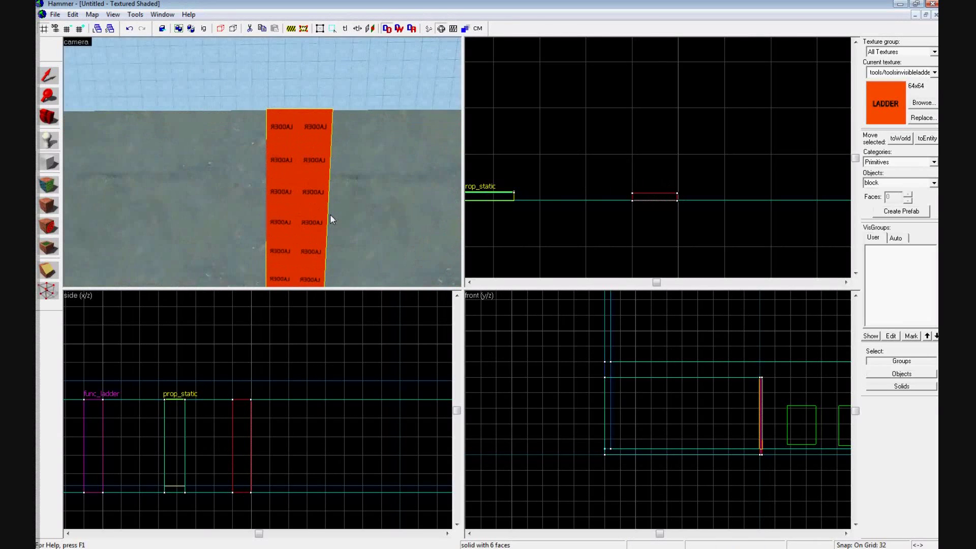
key(shift+a)
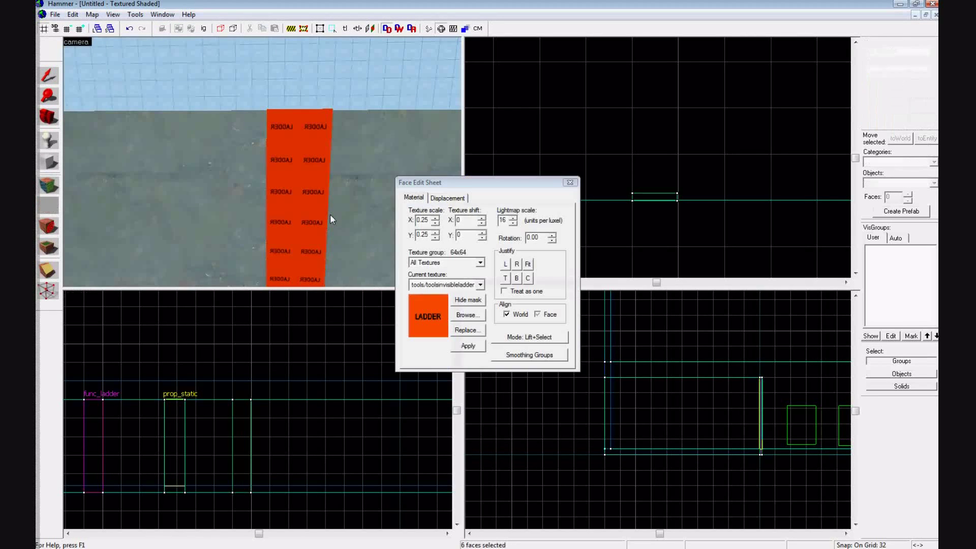
click(467, 315)
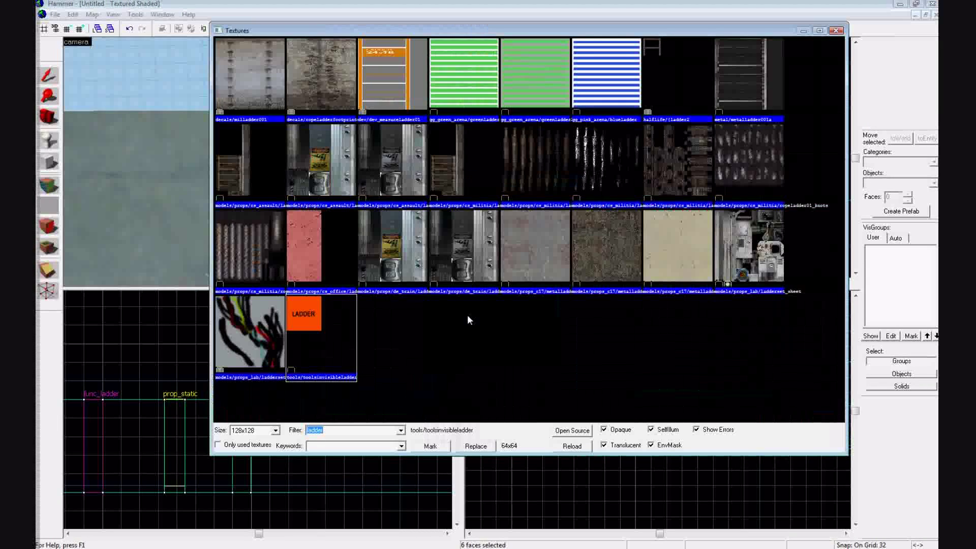
text(wood)
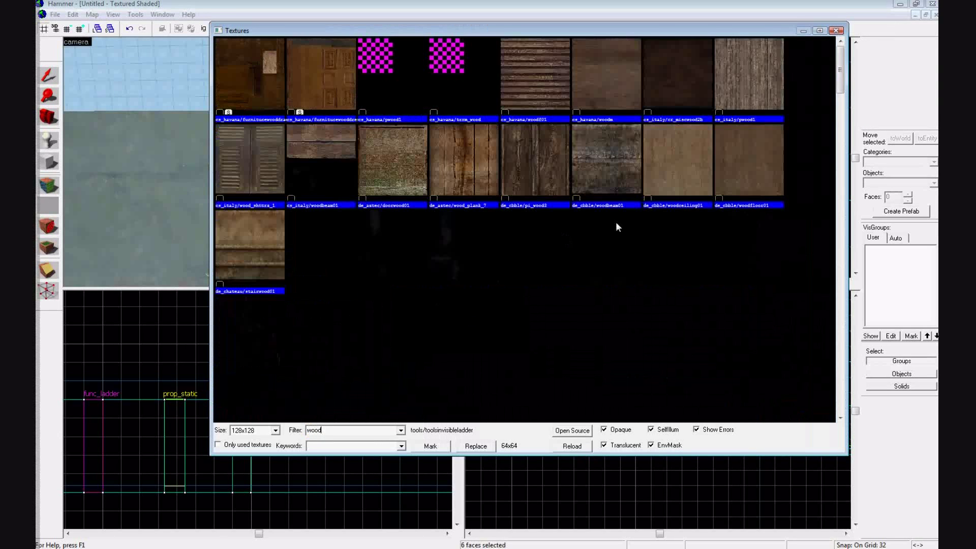
double_click(590, 85)
click(480, 345)
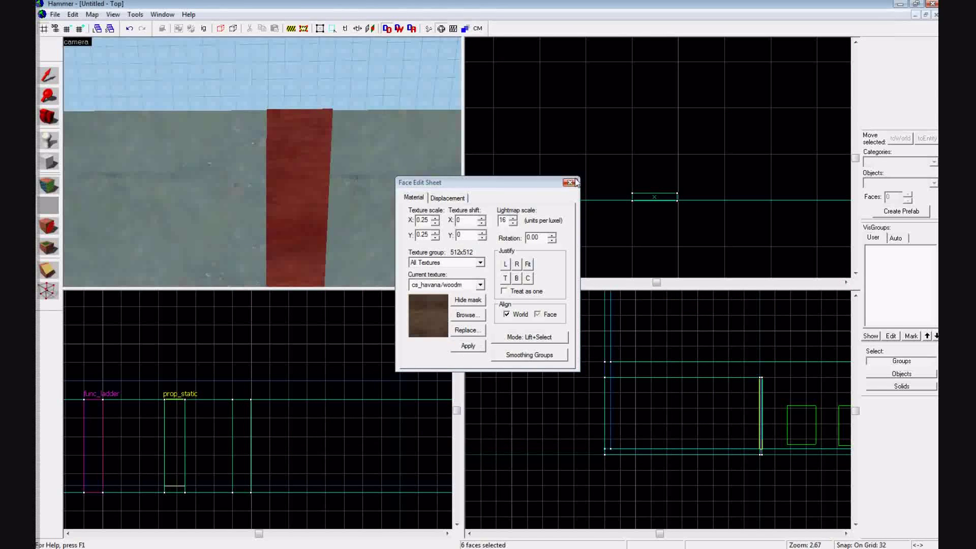
click(569, 183)
- Rotate the wood texture on all faces of the block to 90 degrees so the grain runs vertically
key(w)
key(a)
key(s)
key(s)
key(s)
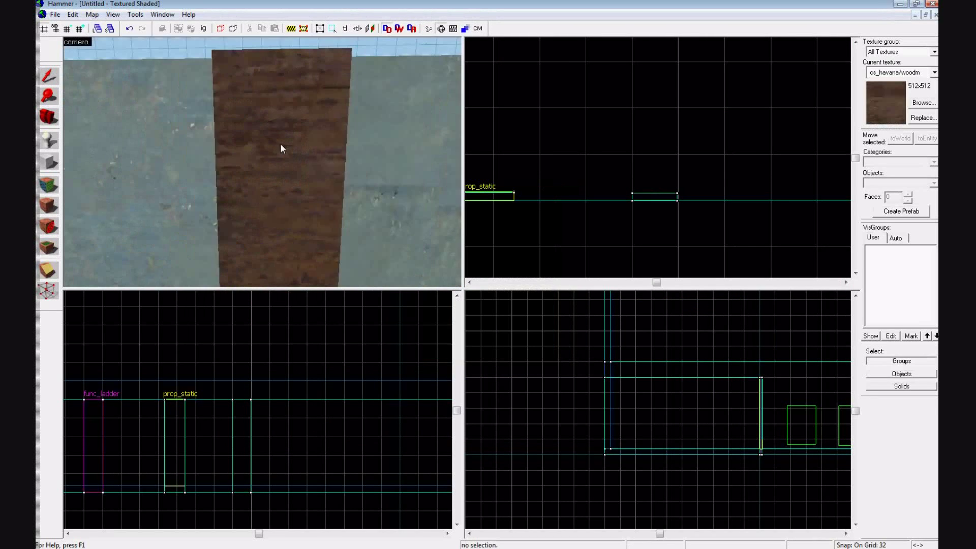
scroll(264, 153, up, 4)
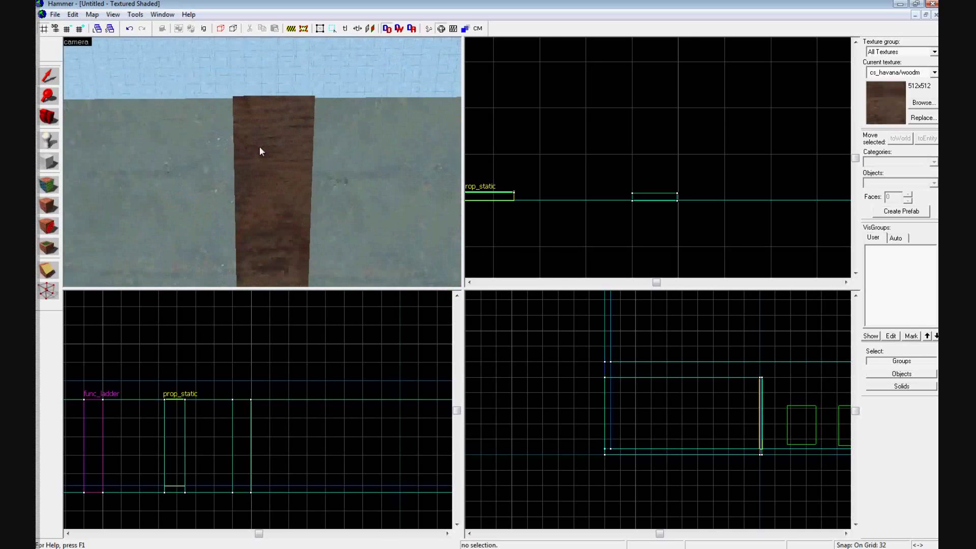
click(266, 154)
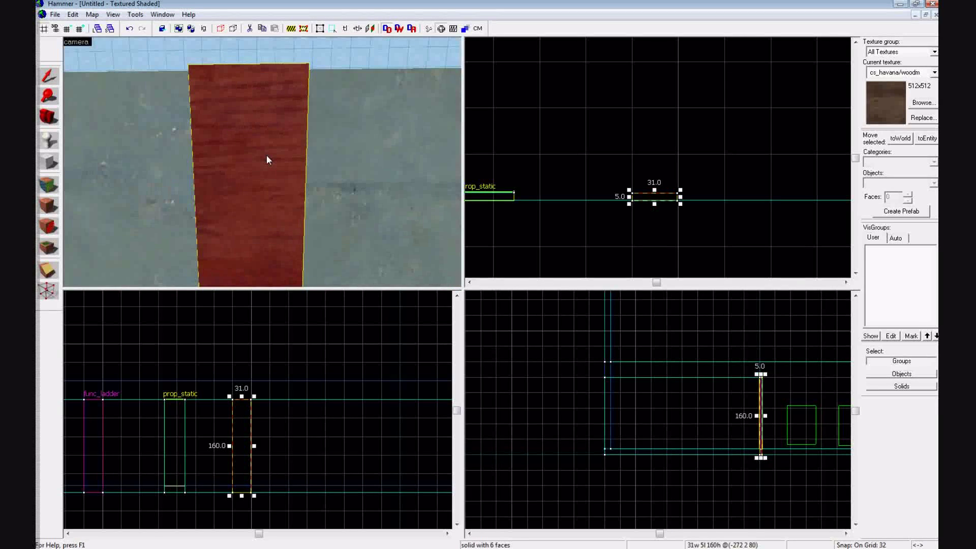
key(shift+a)
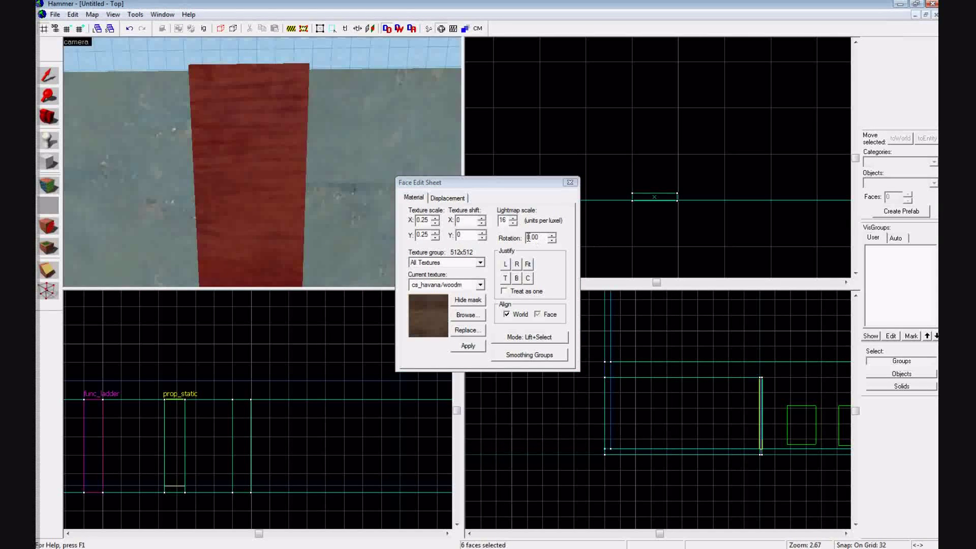
scroll(600, 247, up, 2)
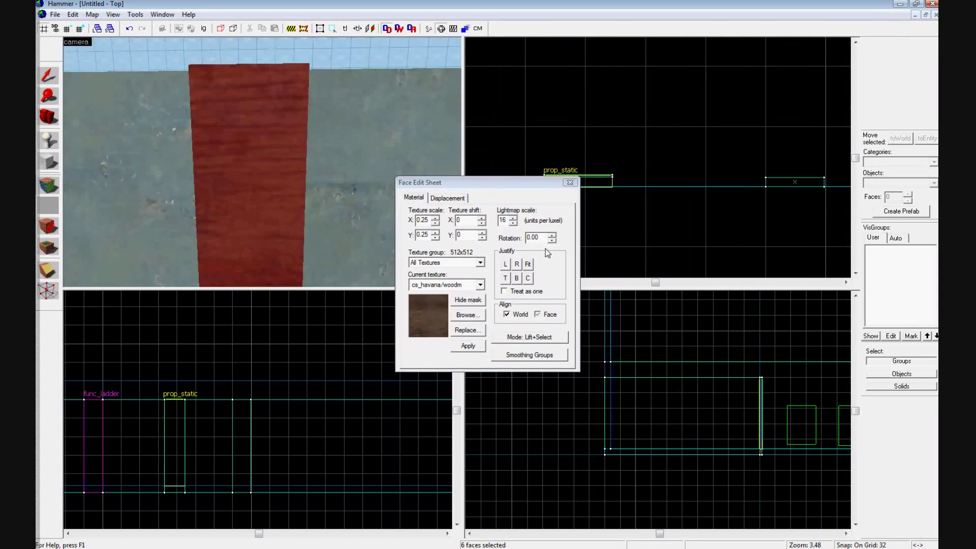
click(528, 238)
text(9)
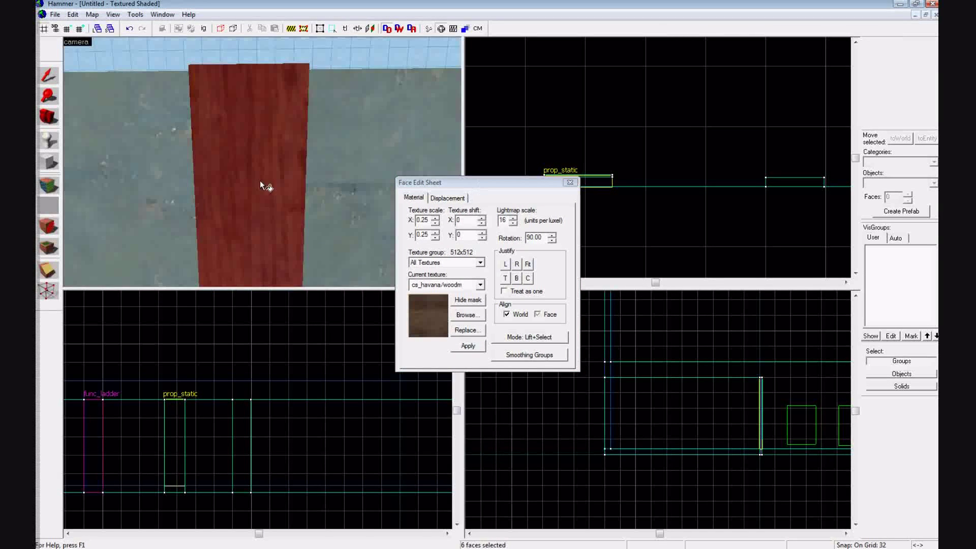
- Decrease the wood texture's X and Y scale by one increment each and close the face editing sheet
scroll(245, 178, down, 8)
scroll(245, 178, up, 8)
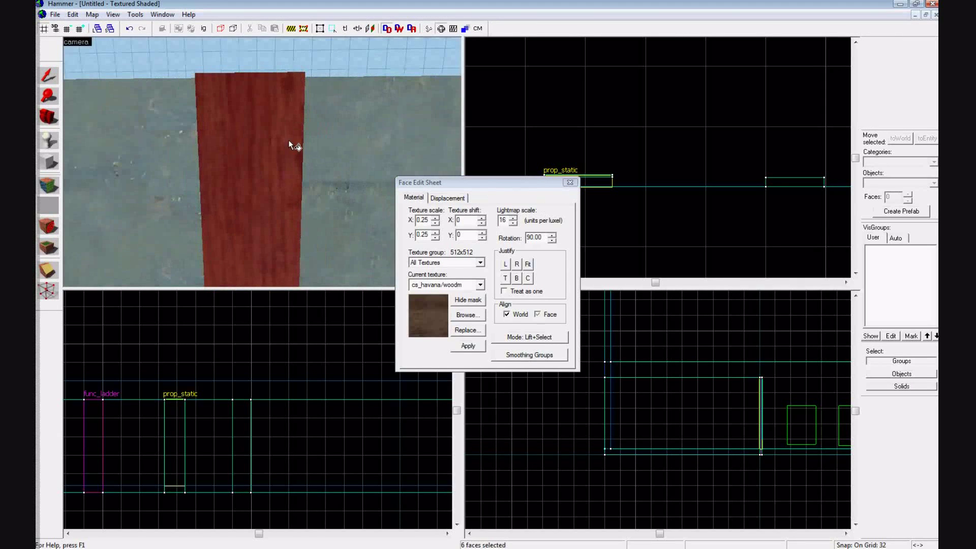
scroll(289, 144, up, 3)
scroll(296, 131, down, 2)
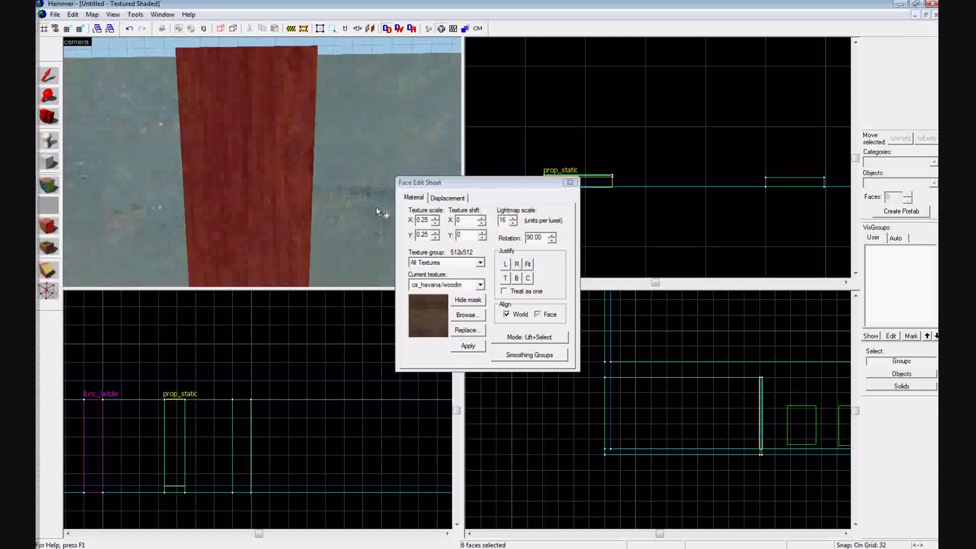
click(435, 223)
click(436, 238)
click(571, 182)
- Select the wooden block and reduce the grid snap to 8 units
scroll(313, 169, down, 5)
scroll(305, 170, up, 2)
scroll(305, 170, up, 4)
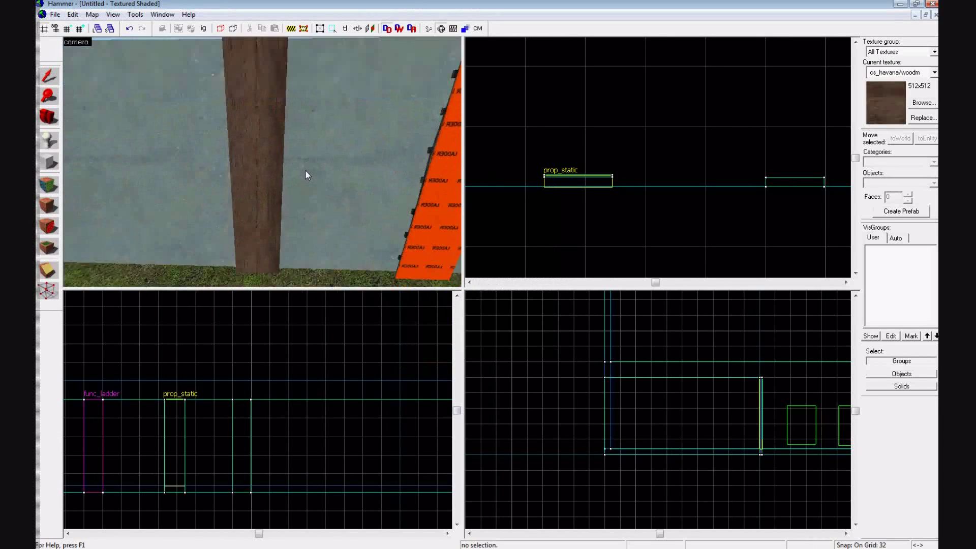
click(292, 172)
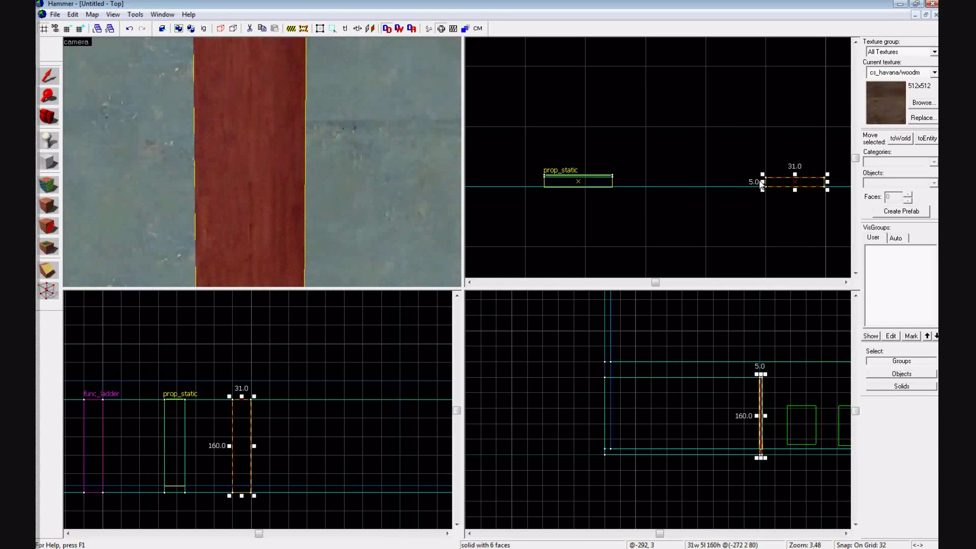
key(Right)
key(Right)
scroll(655, 186, up, 2)
scroll(249, 422, up, 2)
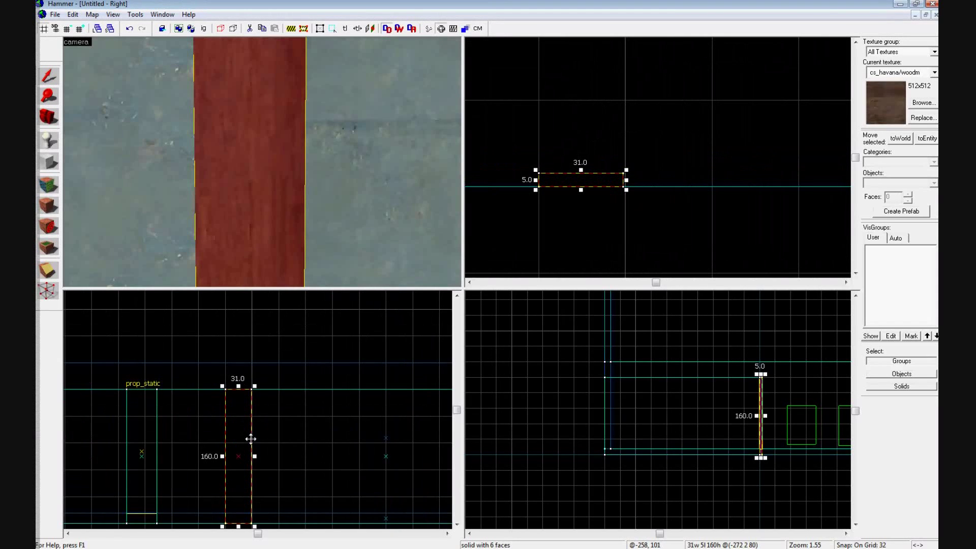
key(Down)
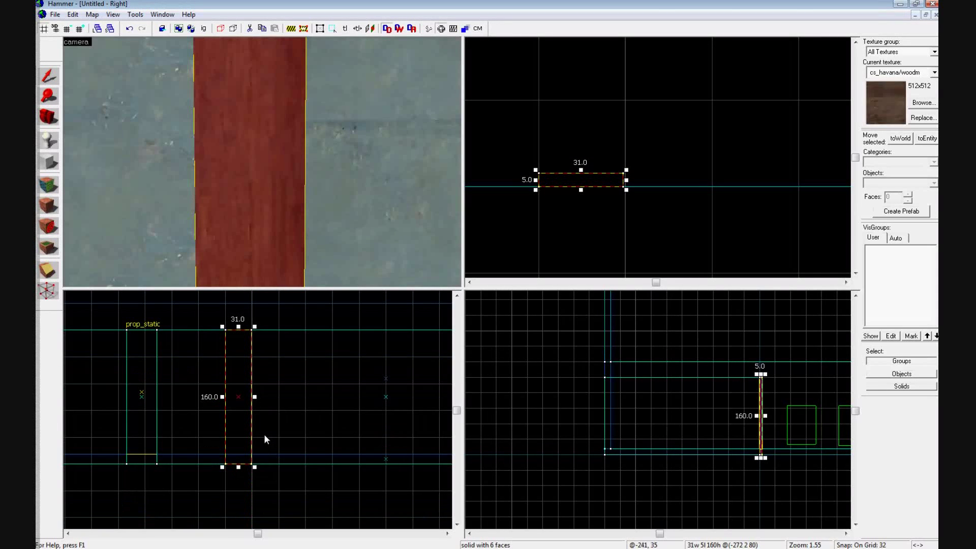
click(67, 29)
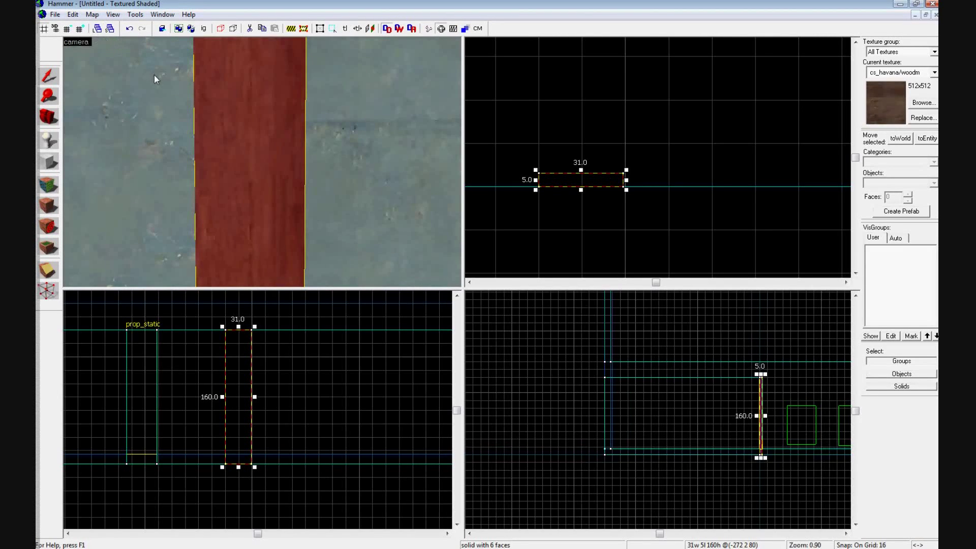
click(67, 29)
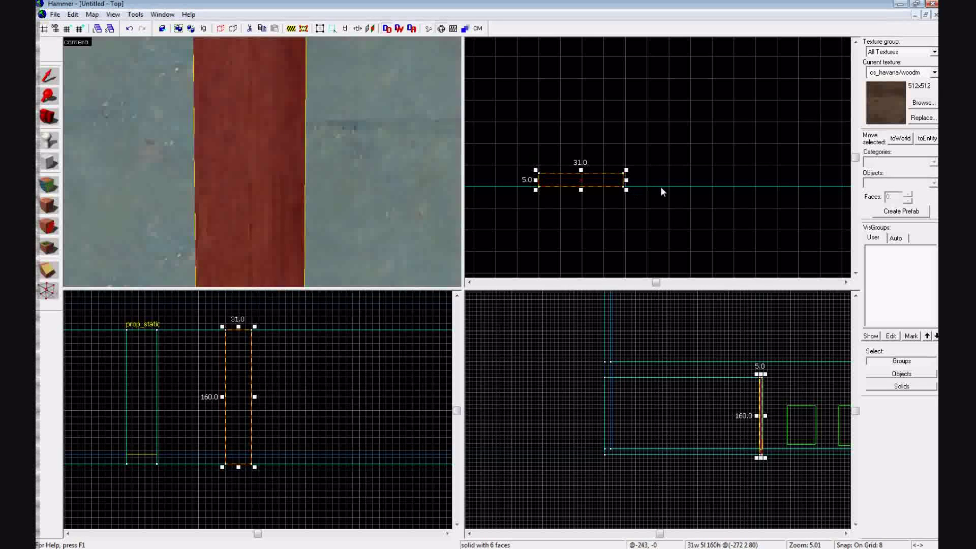
- Widen the block to 32 units by extending its edge farthest from the prop_static ladder to the grid line
scroll(593, 185, up, 5)
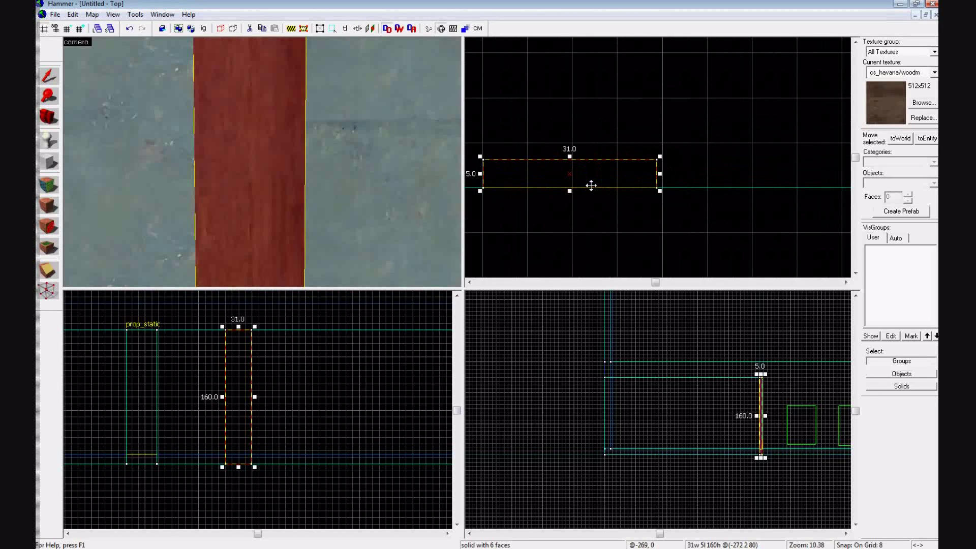
scroll(260, 347, up, 1)
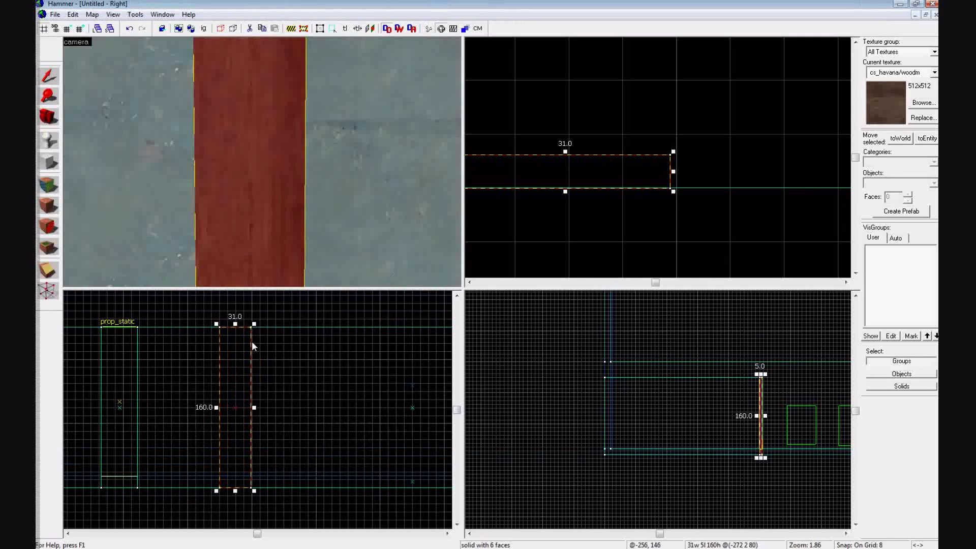
scroll(559, 248, down, 2)
drag(638, 195, 644, 194)
- Clip the block vertically 8 units in from the edge nearest the prop_static ladder, keeping both pieces
click(52, 268)
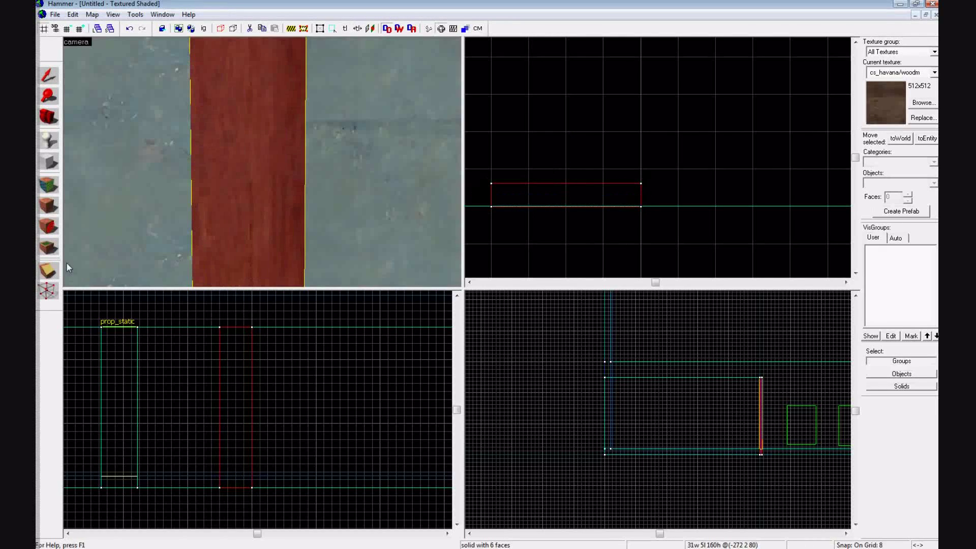
scroll(233, 342, up, 2)
drag(221, 332, 224, 413)
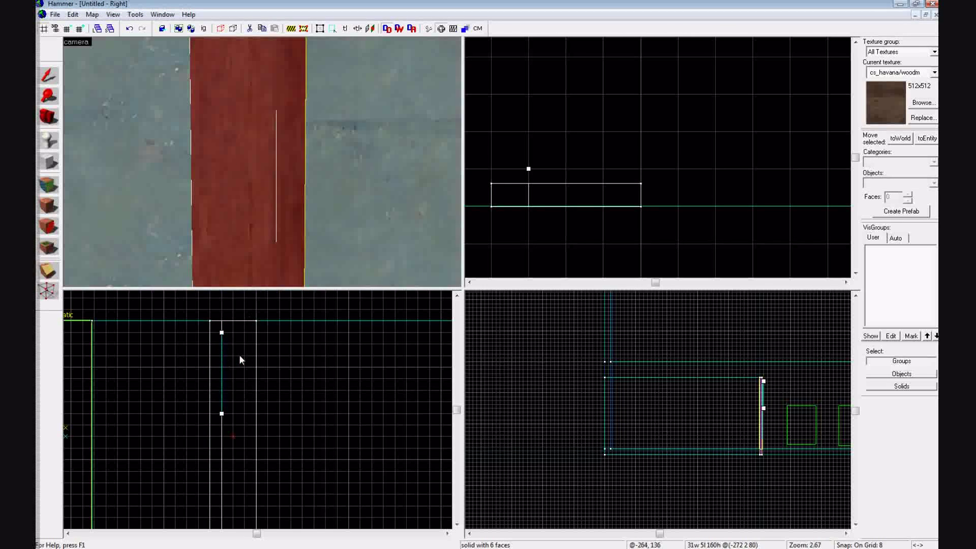
click(54, 273)
click(56, 275)
click(56, 274)
click(56, 274)
click(56, 275)
click(56, 274)
key(Return)
- Select the 24-unit-wide piece and clip it vertically 8 units in from its outer edge, keeping both pieces
click(49, 76)
click(211, 84)
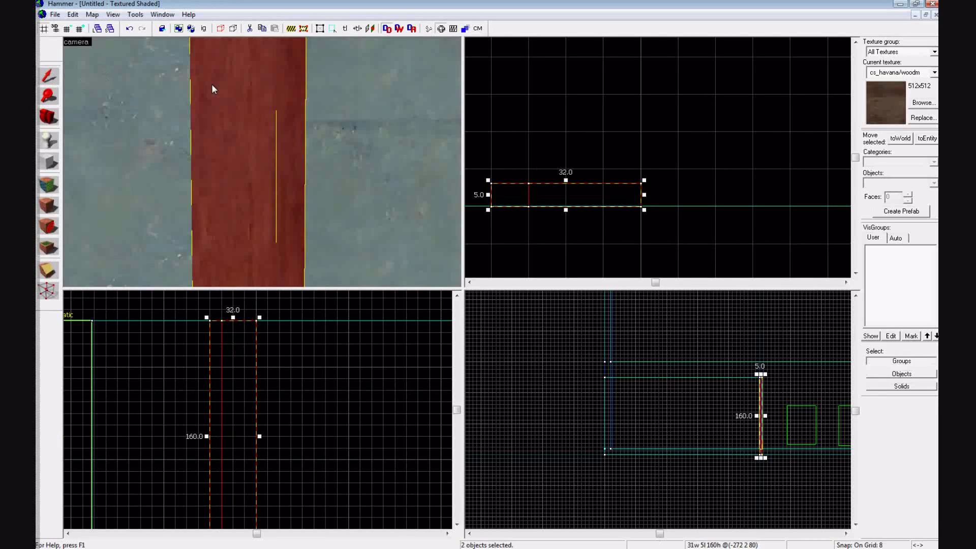
click(43, 276)
drag(248, 345, 247, 377)
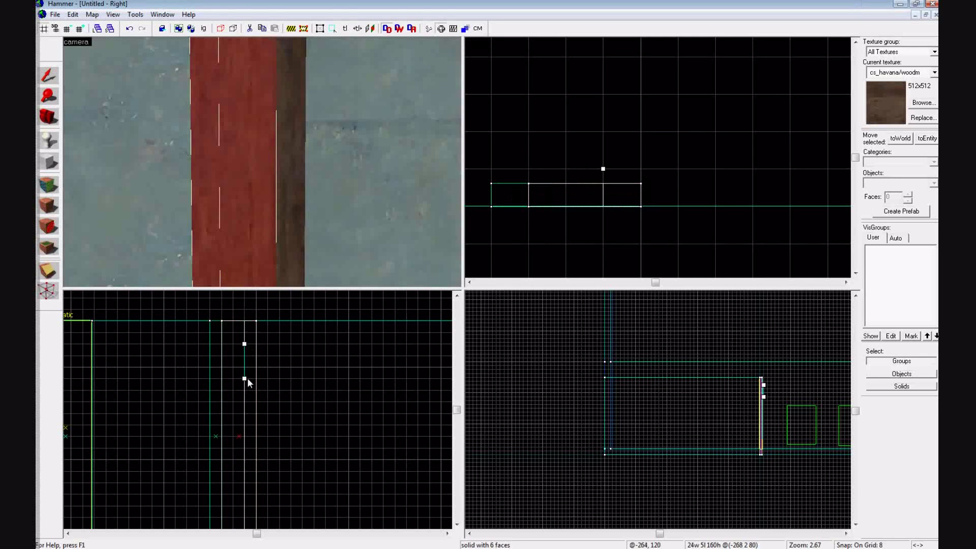
key(Return)
- Select only the middle piece between the two side rails and lower its top by 8 units to 152 high
scroll(243, 180, down, 3)
click(49, 77)
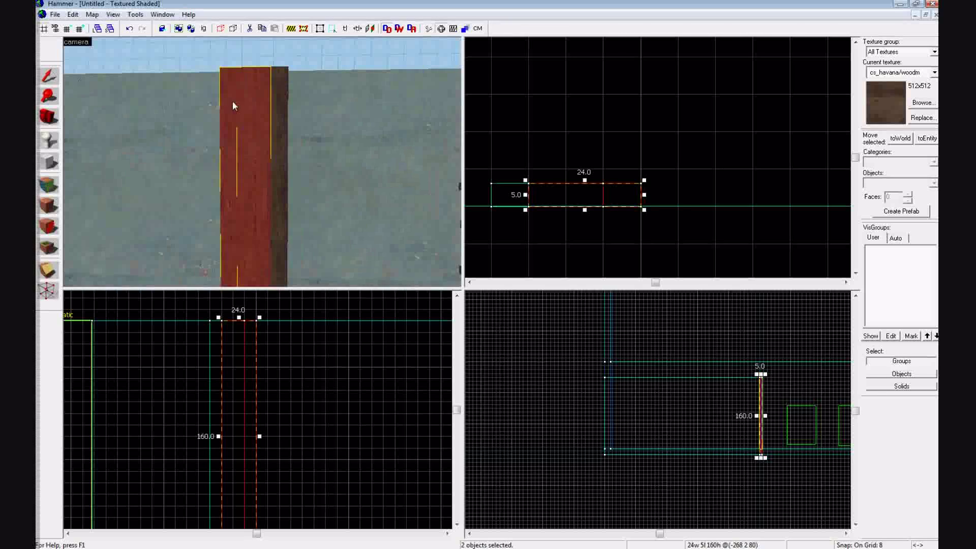
click(289, 96)
click(283, 97)
click(231, 104)
scroll(276, 114, up, 3)
click(275, 116)
click(267, 118)
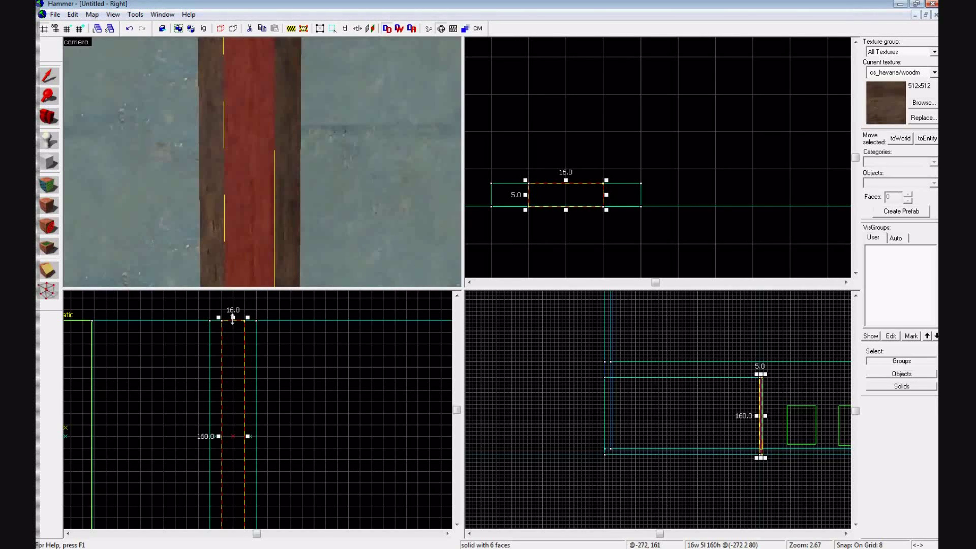
drag(233, 318, 232, 329)
- Set the grid to 4 units and clip the middle piece horizontally 4 units below its top, keeping both pieces
scroll(281, 174, down, 2)
key(Up)
key(w)
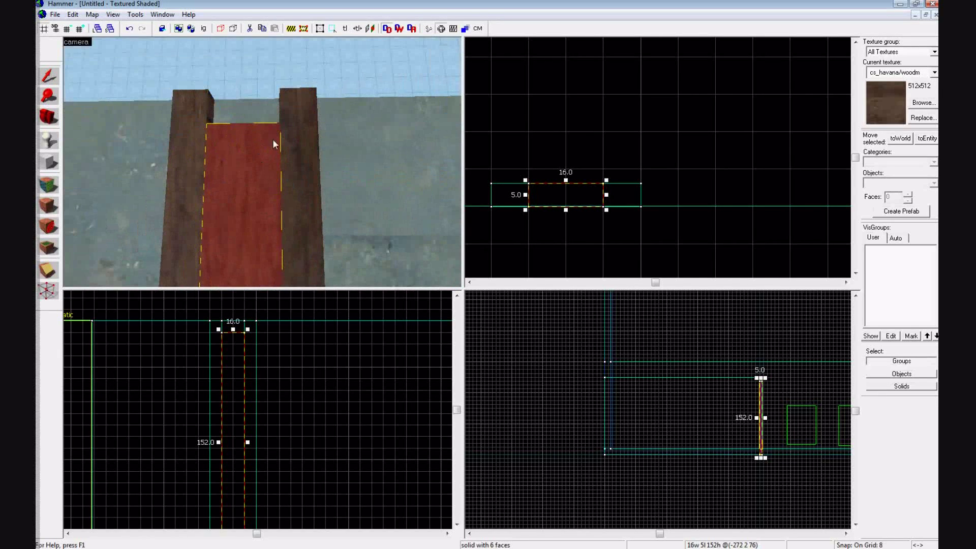
click(67, 29)
scroll(219, 321, up, 5)
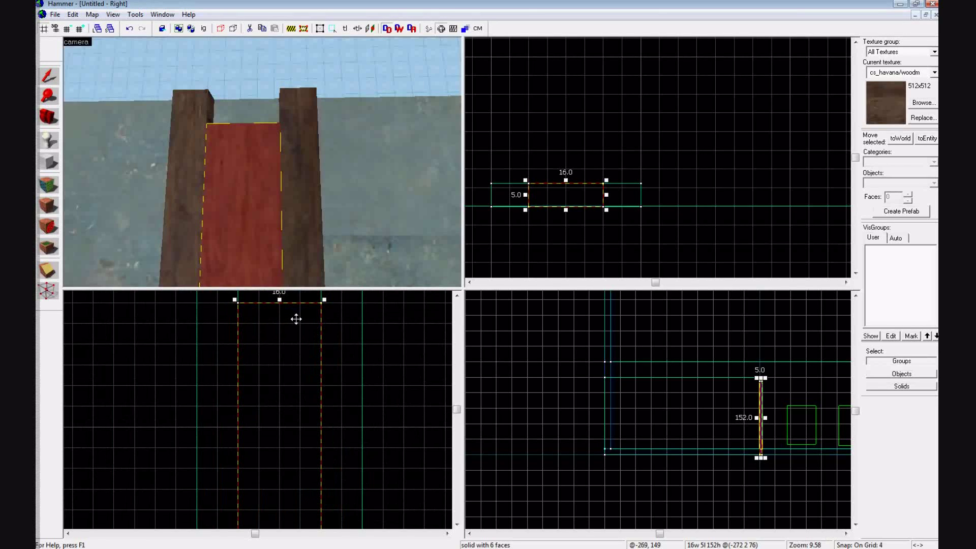
key(Up)
click(52, 267)
key(shift+x)
drag(258, 381, 311, 382)
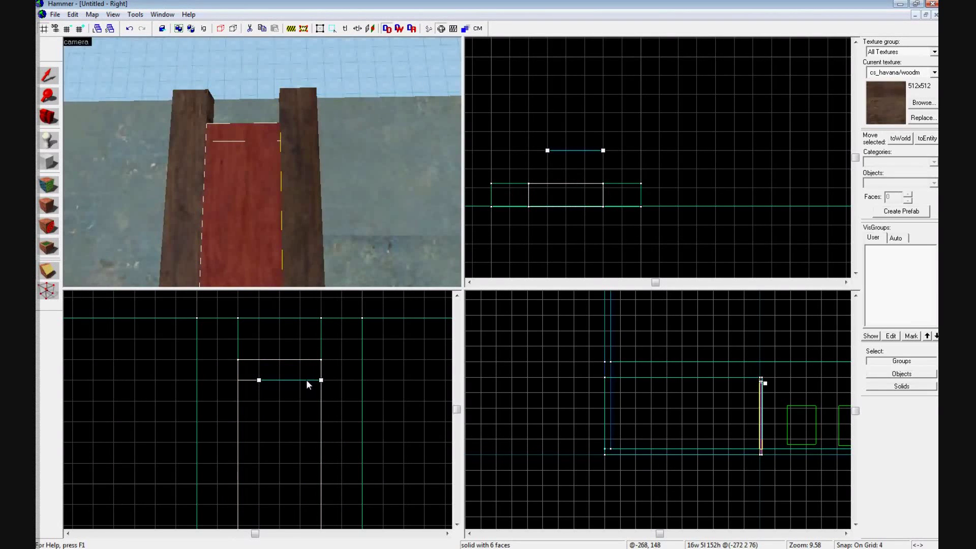
key(Return)
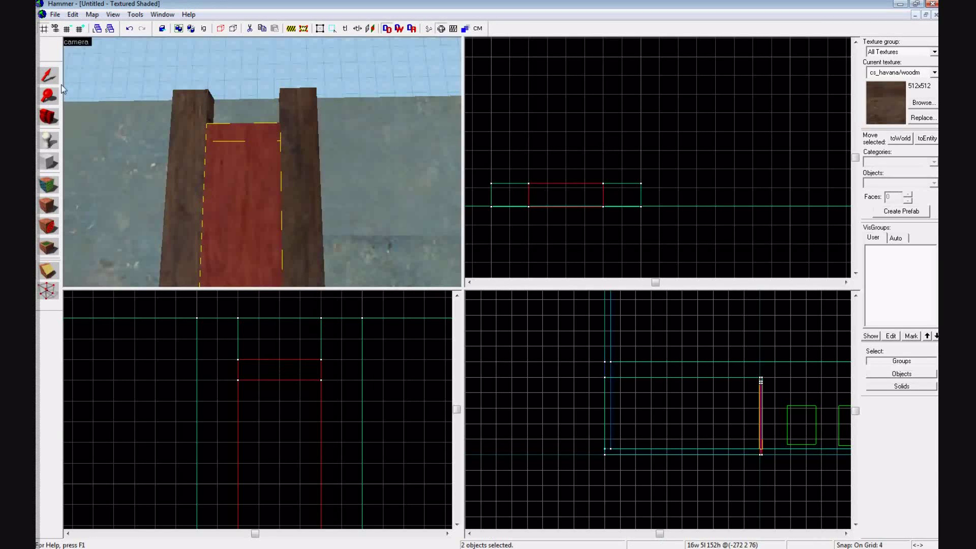
- Clip the middle piece horizontally four more times at 4-unit intervals downward, keeping both pieces each time
click(55, 80)
click(47, 291)
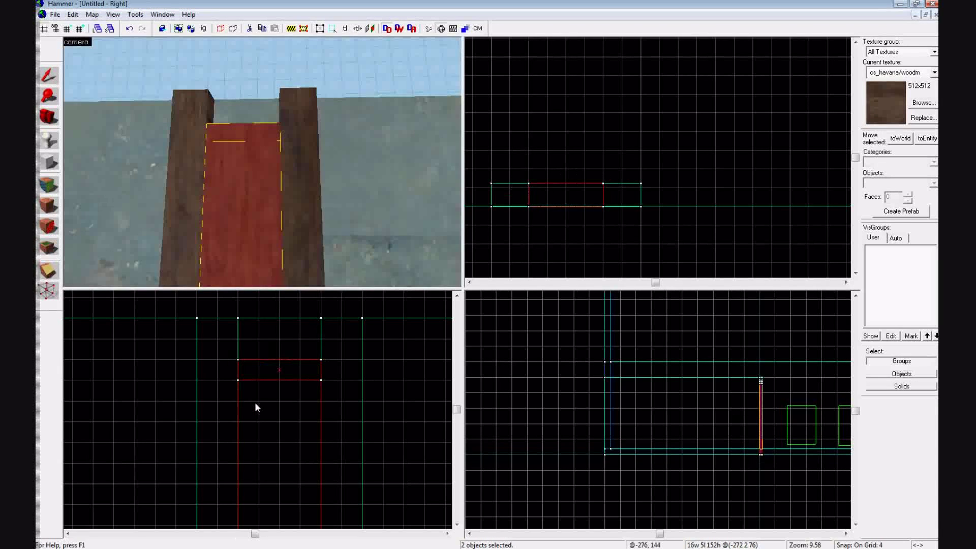
mouse_move(238, 401)
mouse_down()
mouse_move(277, 403)
mouse_move(279, 442)
mouse_move(264, 459)
mouse_move(279, 457)
mouse_up()
key(Return)
key(Return)
key(Return)
key(Return)
scroll(253, 150, down, 3)
scroll(284, 425, down, 3)
scroll(188, 147, up, 4)
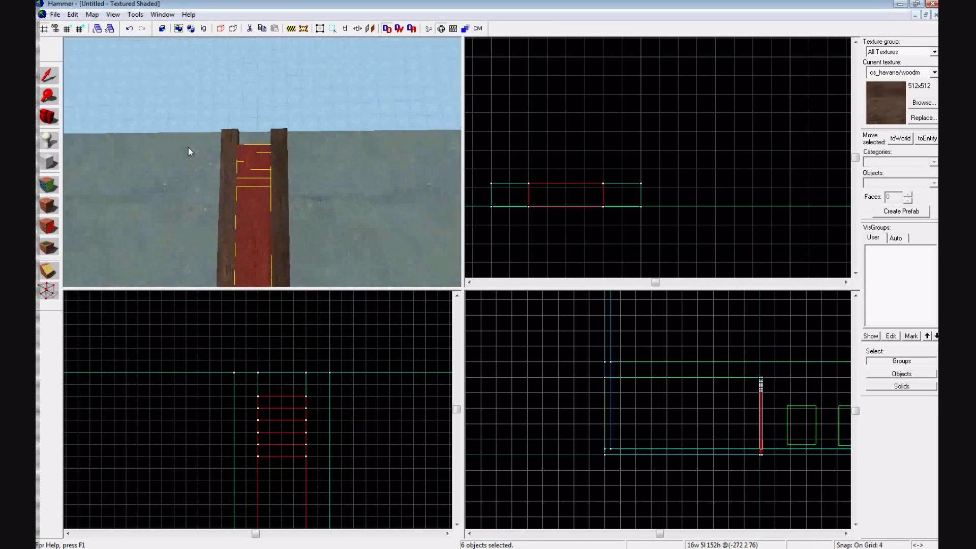
- Delete the second and fourth 4-unit slices and the long remainder below the fifth slice to leave three separate rungs
click(53, 75)
click(245, 212)
click(252, 179)
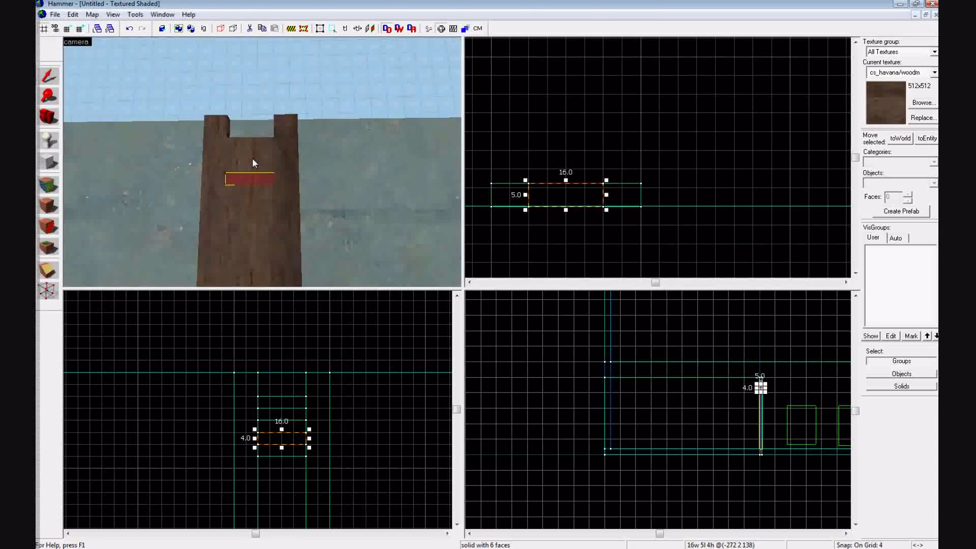
ctrl+click(254, 155)
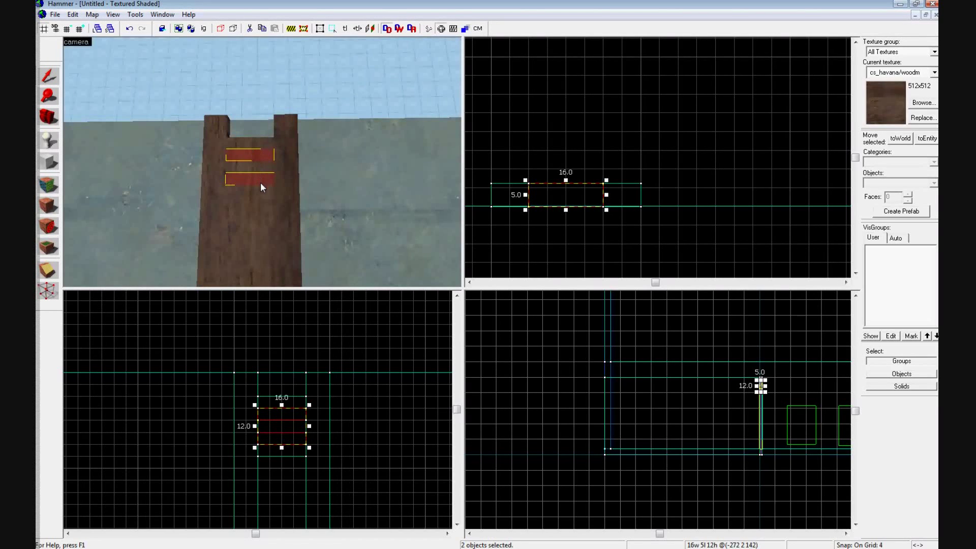
key(Escape)
click(260, 199)
key(Escape)
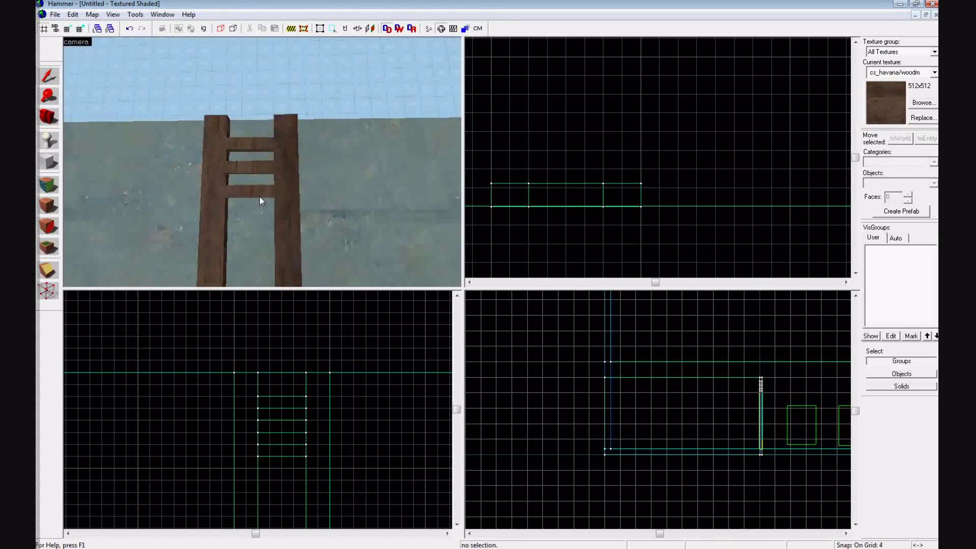
- Select the three rungs and place a copy of them 24 units lower between the side rails
scroll(260, 196, up, 3)
click(275, 218)
scroll(274, 208, down, 1)
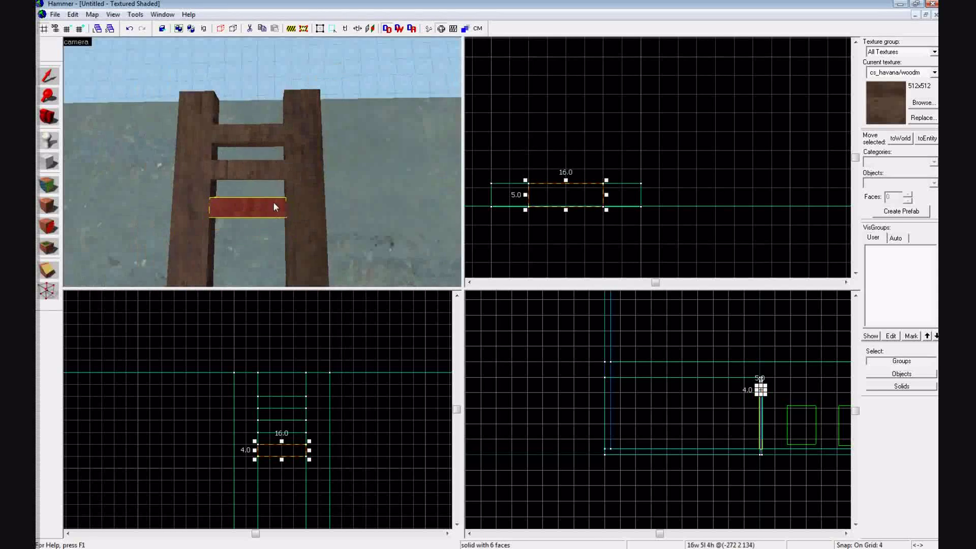
ctrl+click(261, 173)
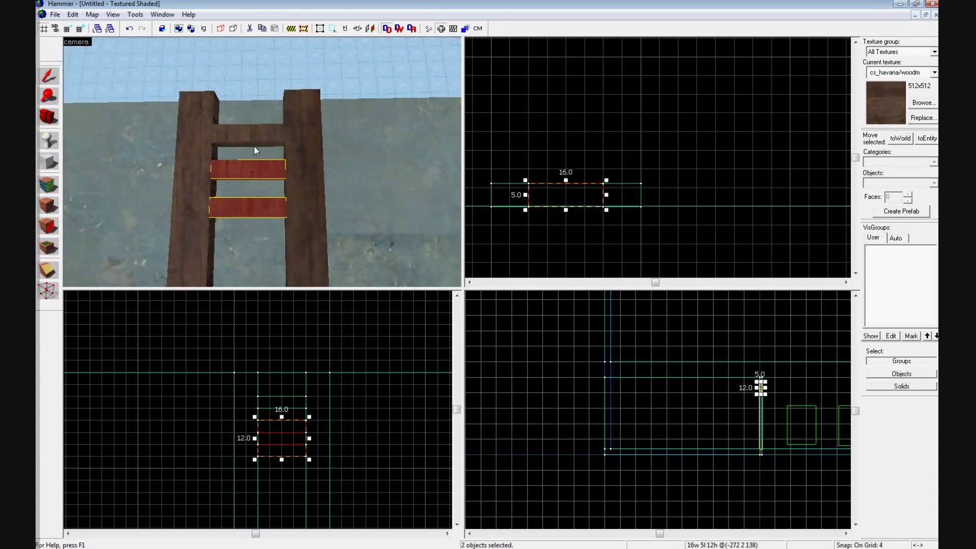
ctrl+click(254, 138)
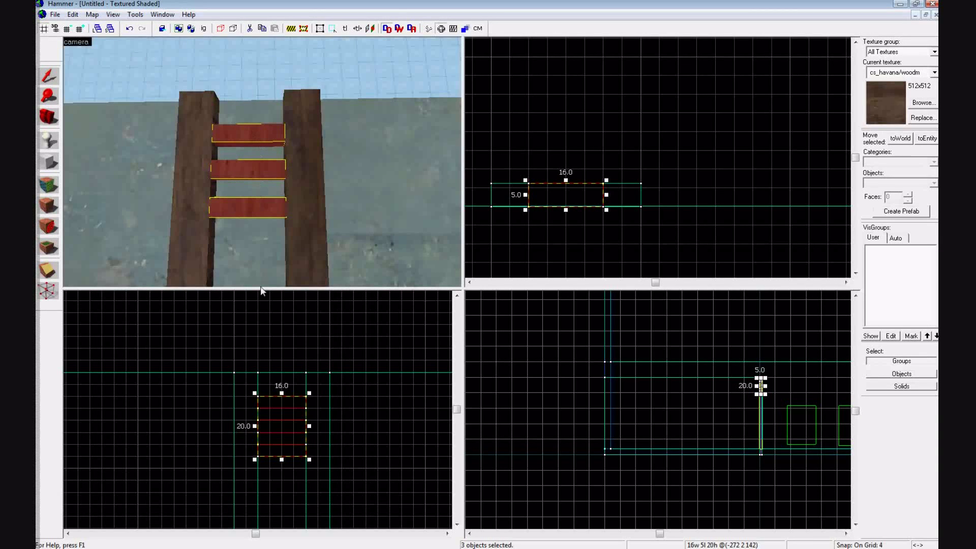
key(Down)
key(Down)
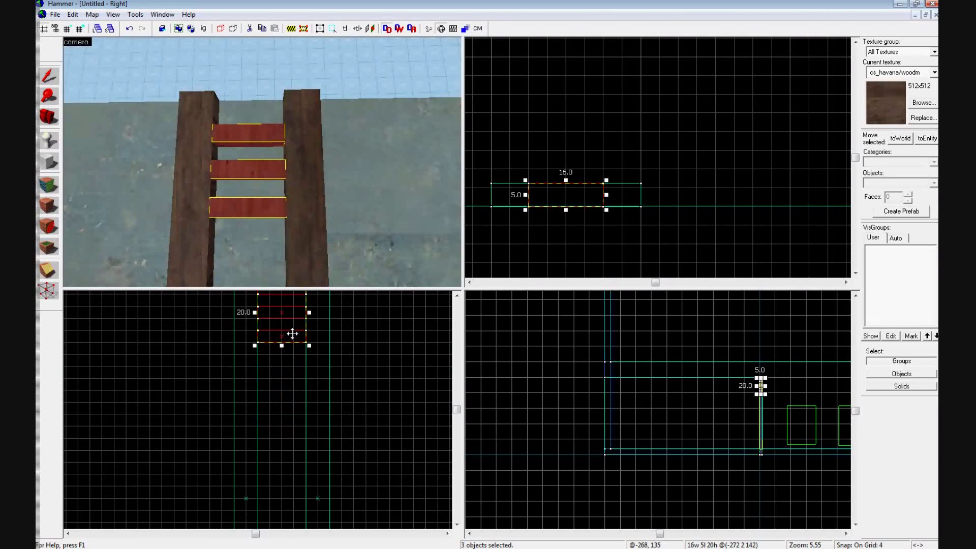
shift+drag(293, 333, 293, 404)
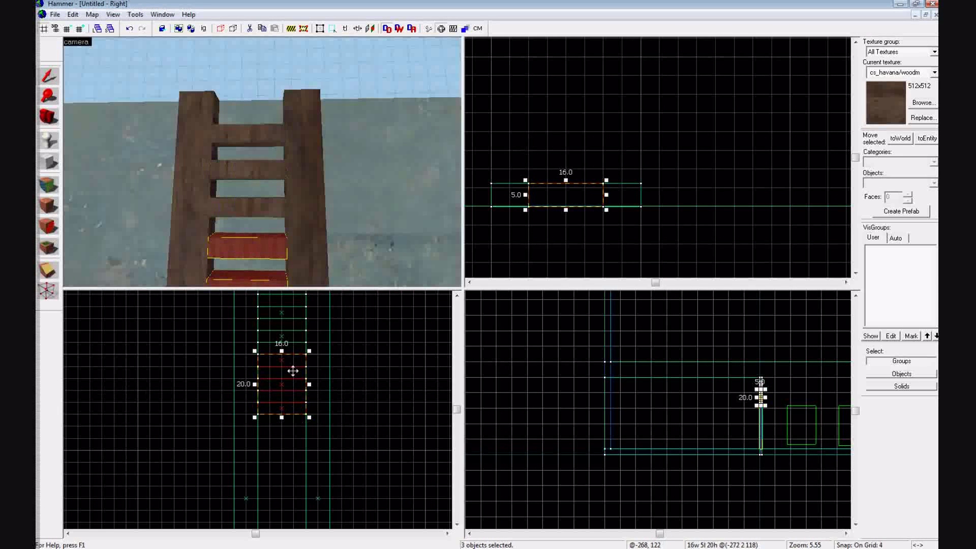
- Add the three upper rungs to the selection and copy all six rungs 48 units lower
scroll(267, 242, down, 5)
key(Down)
scroll(266, 242, up, 4)
key(Up)
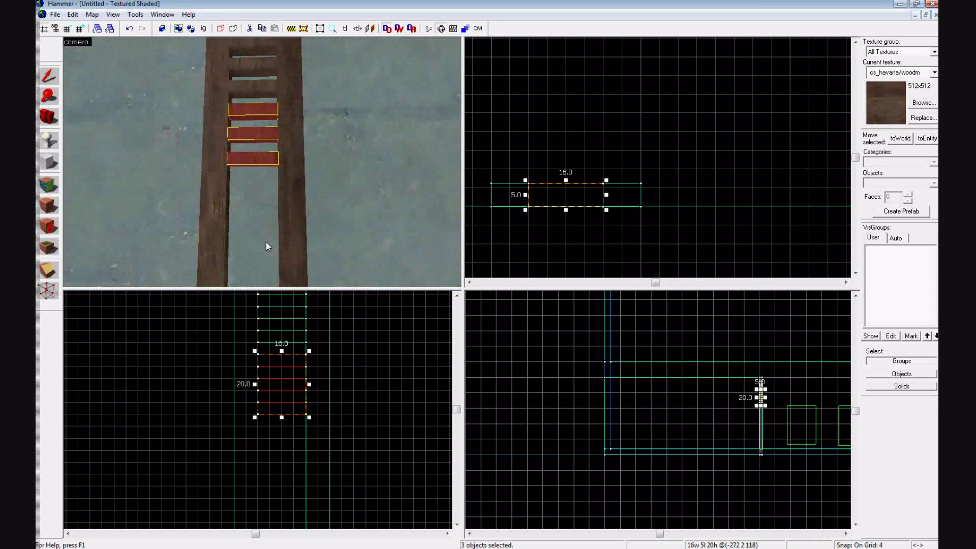
ctrl+click(254, 152)
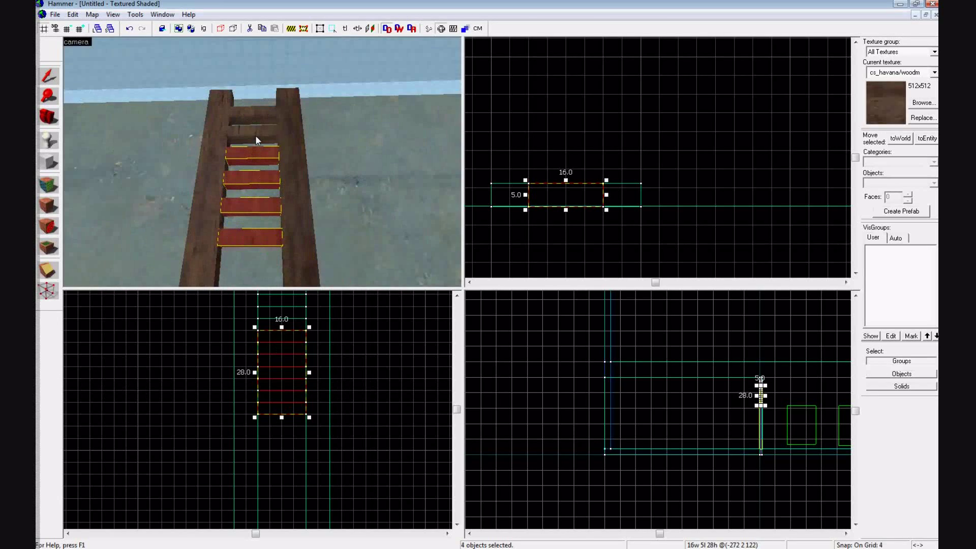
ctrl+click(256, 134)
ctrl+click(257, 112)
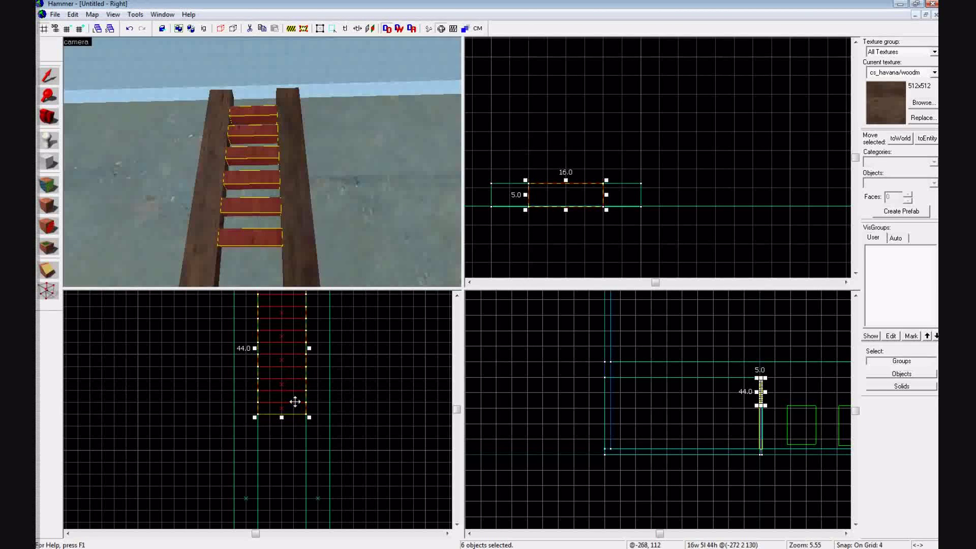
scroll(294, 402, down, 3)
shift+drag(285, 356, 287, 439)
- Copy the newly placed set of six rungs another 48 units down, towards the base of the ladder
key(z)
key(s)
key(z)
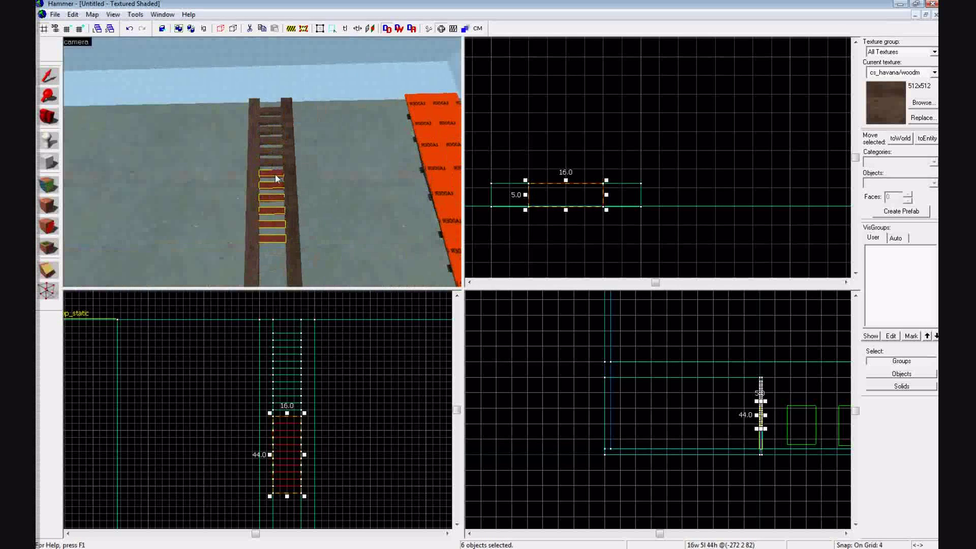
key(d)
key(Down)
key(Down)
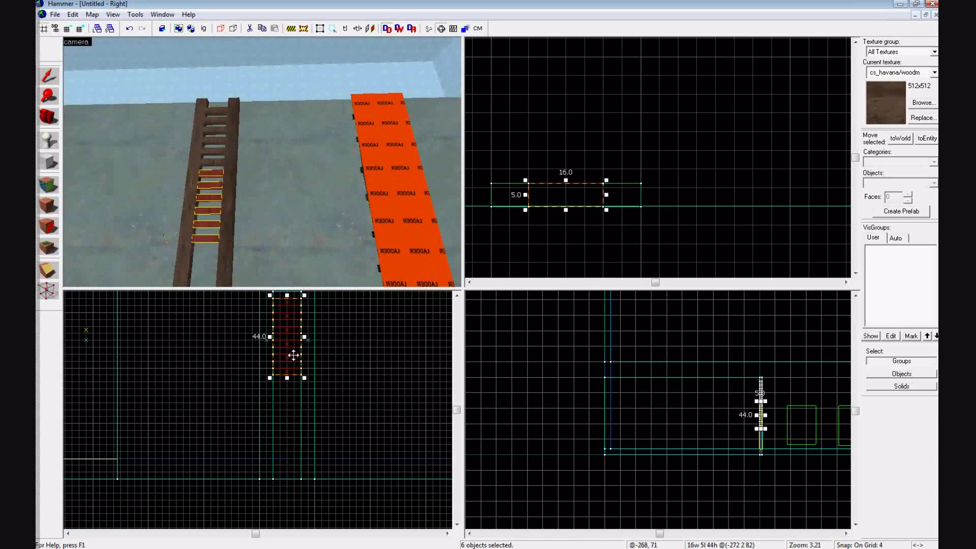
mouse_move(294, 355)
shift+mouse_down()
mouse_move(285, 444)
mouse_move(291, 437)
shift+mouse_up()
- Delete the lowest rung, nearest the ground
key(s)
key(a)
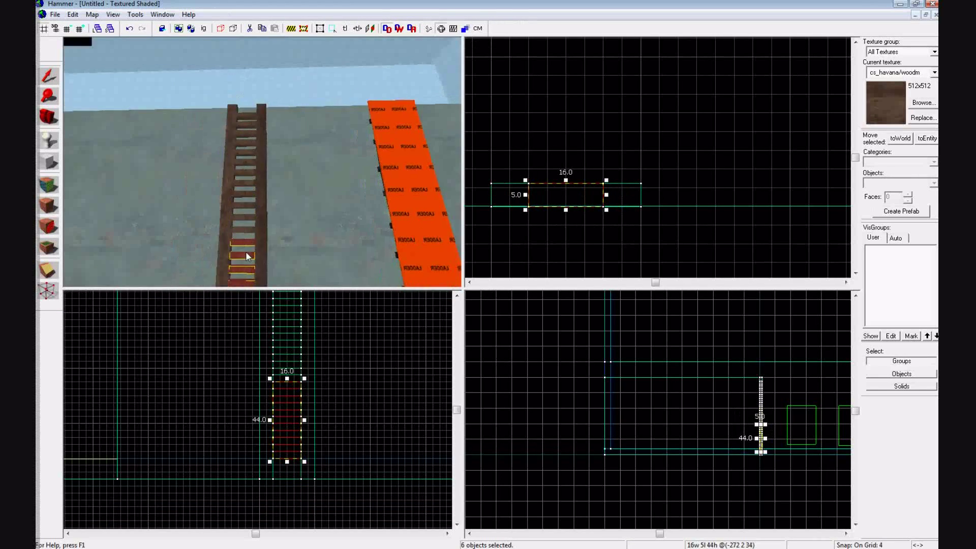
scroll(245, 251, down, 4)
click(218, 273)
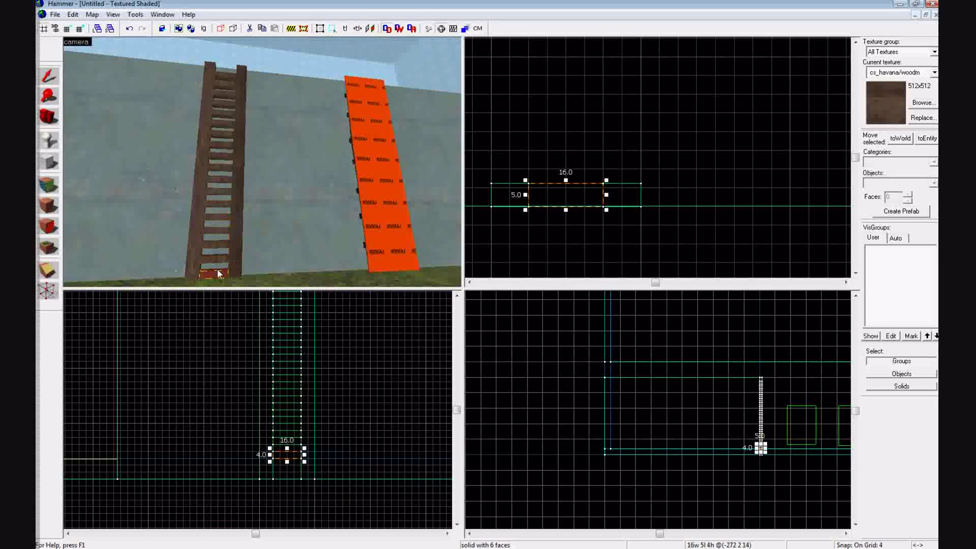
key(Delete)
- Narrow both side rails to 4 units wide by moving their outer edges inward
key(Up)
key(w)
scroll(256, 254, down, 5)
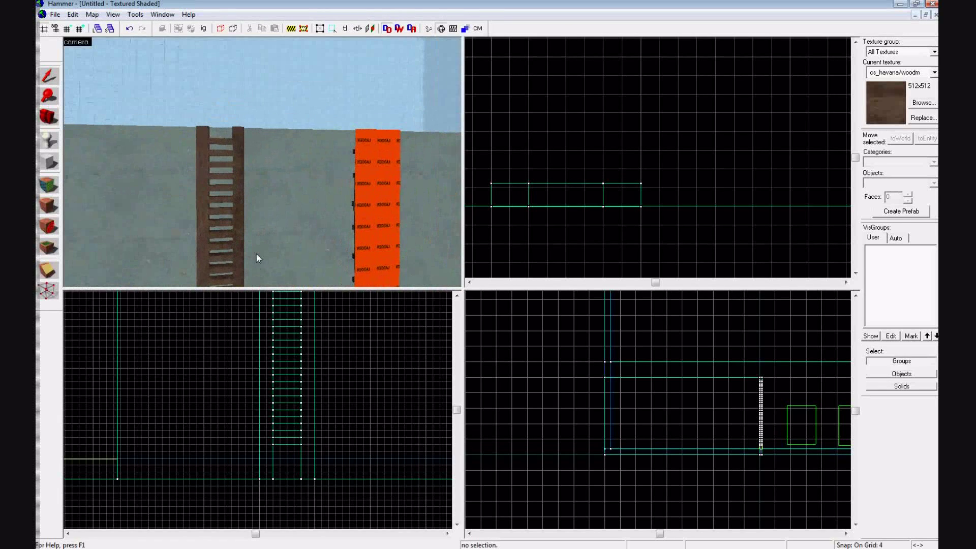
click(239, 247)
scroll(282, 335, up, 1)
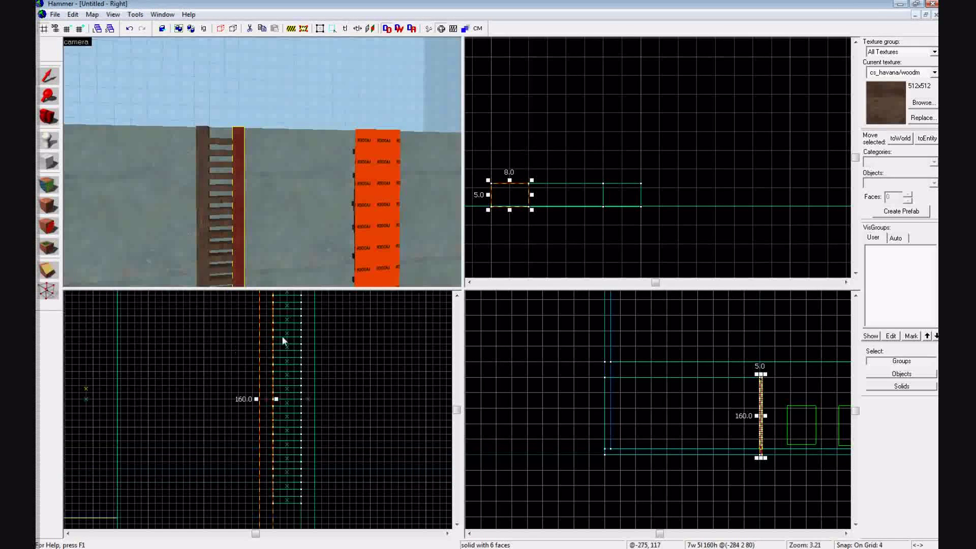
click(208, 251)
drag(317, 399, 307, 399)
- Select the orange LADDER-textured brush at the neighbouring prop_static ladder and place a copy in front of the wooden ladder
click(272, 203)
key(z)
key(w)
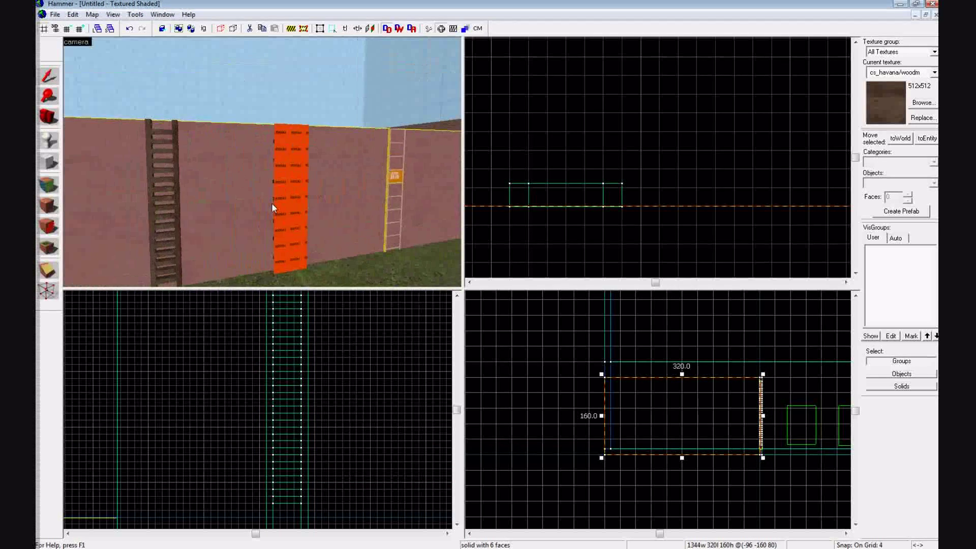
key(z)
click(310, 208)
key(a)
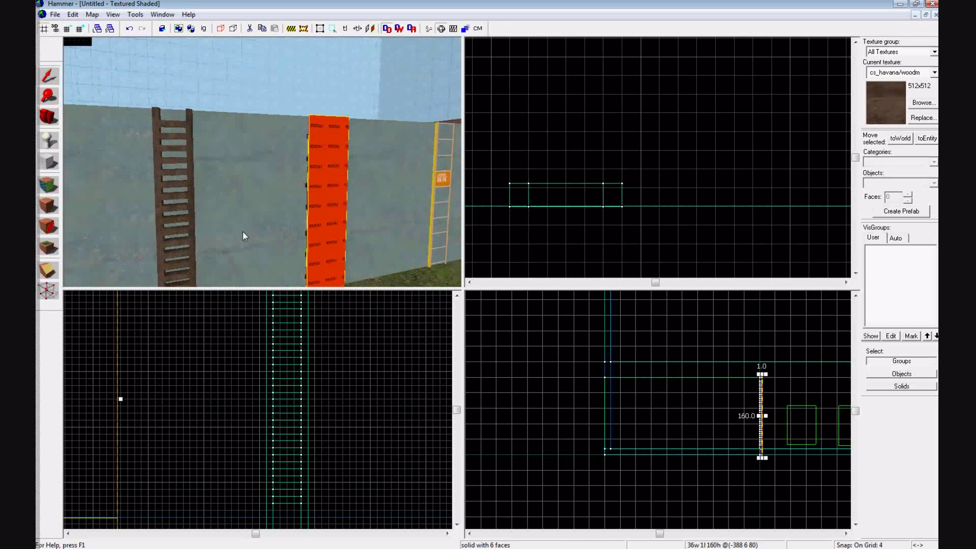
key(w)
key(Right)
key(Up)
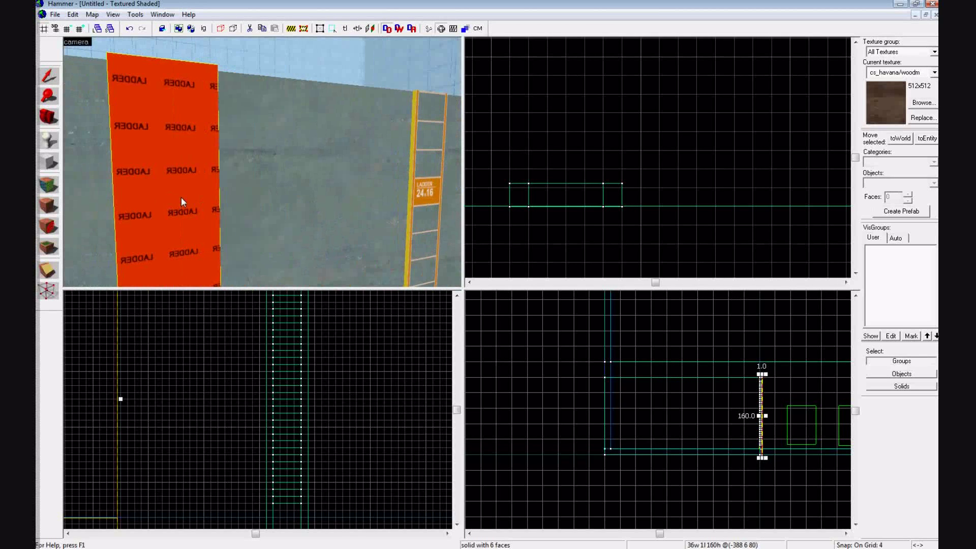
key(s)
key(a)
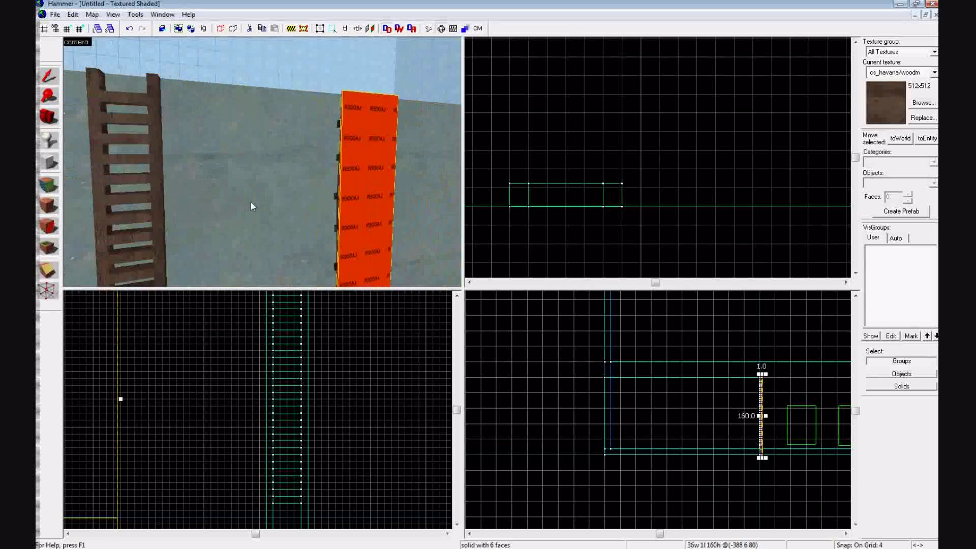
key(d)
key(w)
key(s)
key(a)
scroll(664, 193, down, 6)
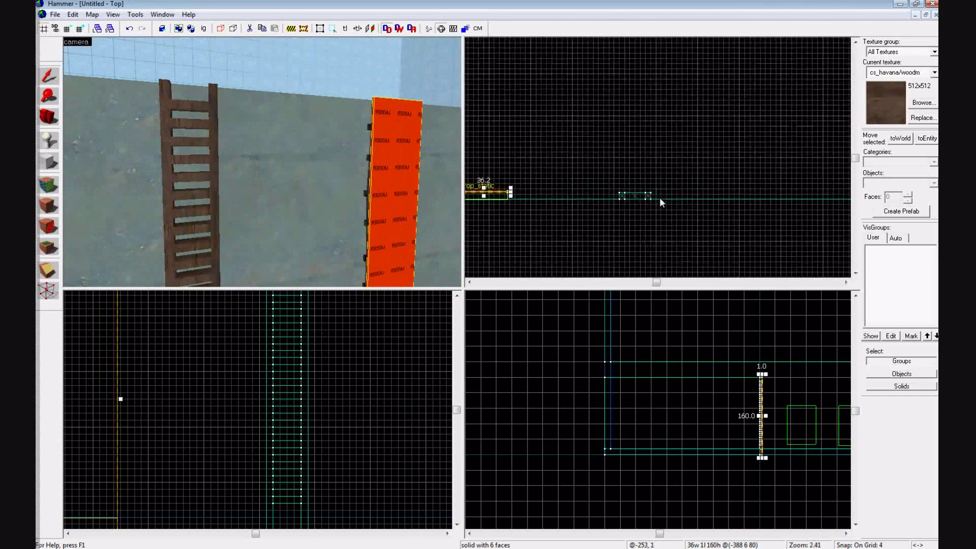
scroll(615, 226, up, 3)
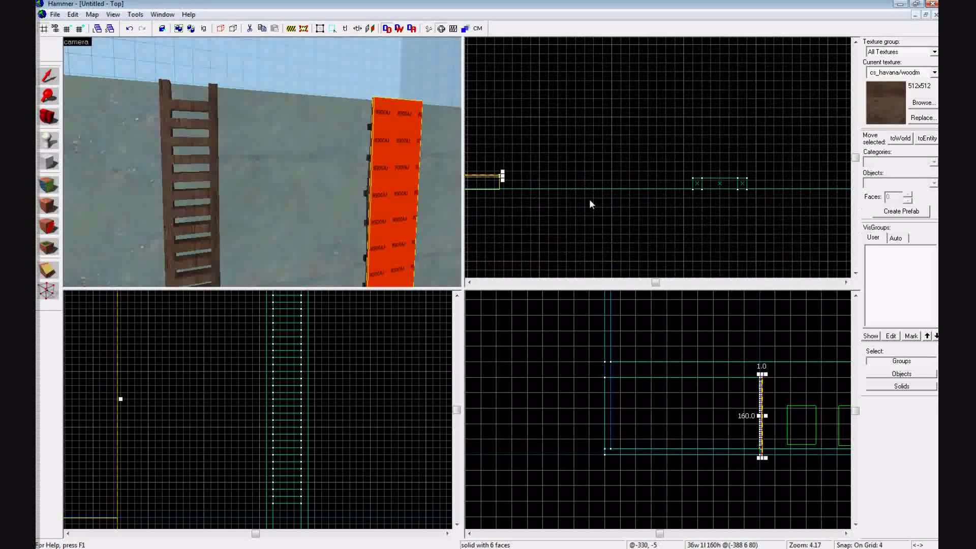
drag(496, 177, 742, 176)
- Resize the copied ladder brush to 24 units wide and 1.5 units deep, aligned with the wooden ladder's front
scroll(721, 178, up, 6)
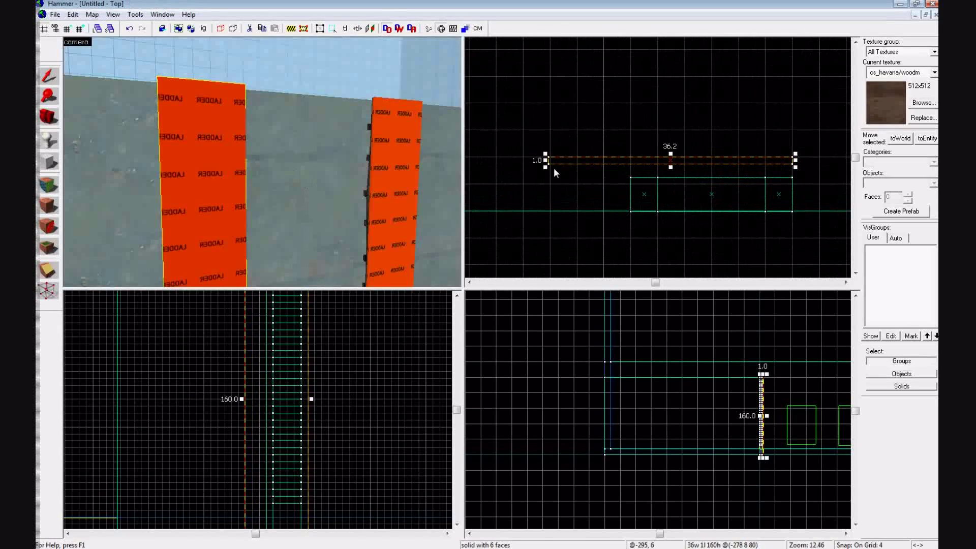
drag(546, 167, 627, 186)
drag(714, 154, 714, 169)
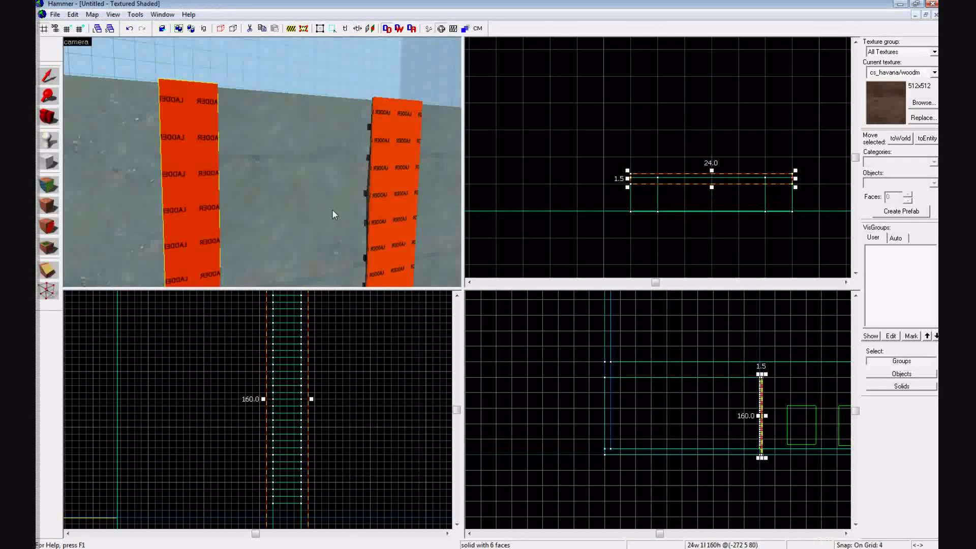
- Outline a new block about 228 by 104 units and 160 high against the empty stretch of wall
click(333, 215)
key(s)
key(d)
key(a)
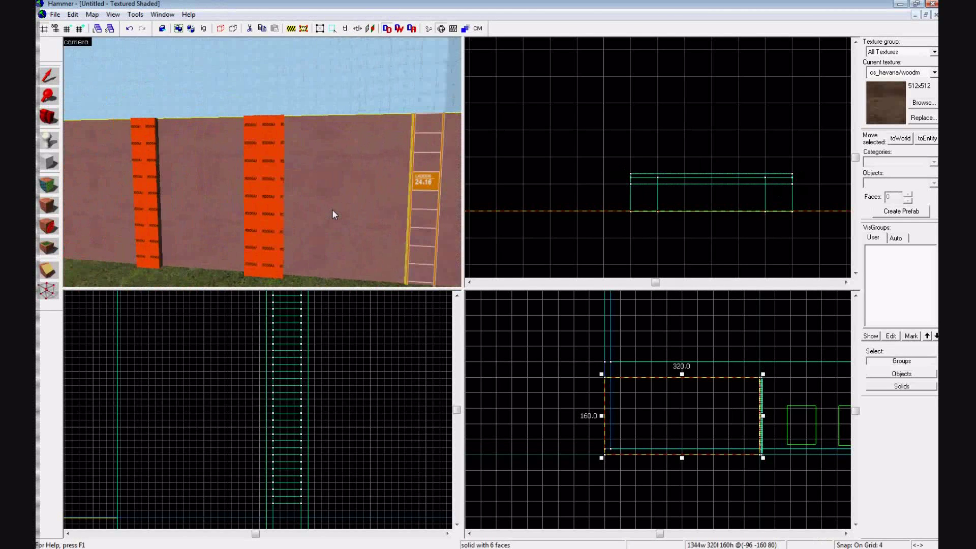
key(a)
key(d)
key(Left)
key(w)
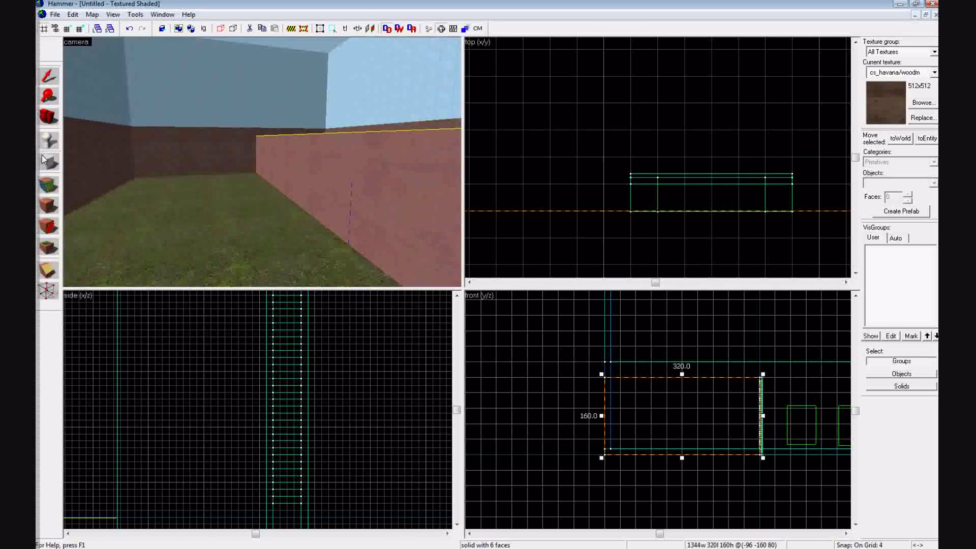
key(shift+b)
scroll(492, 173, down, 10)
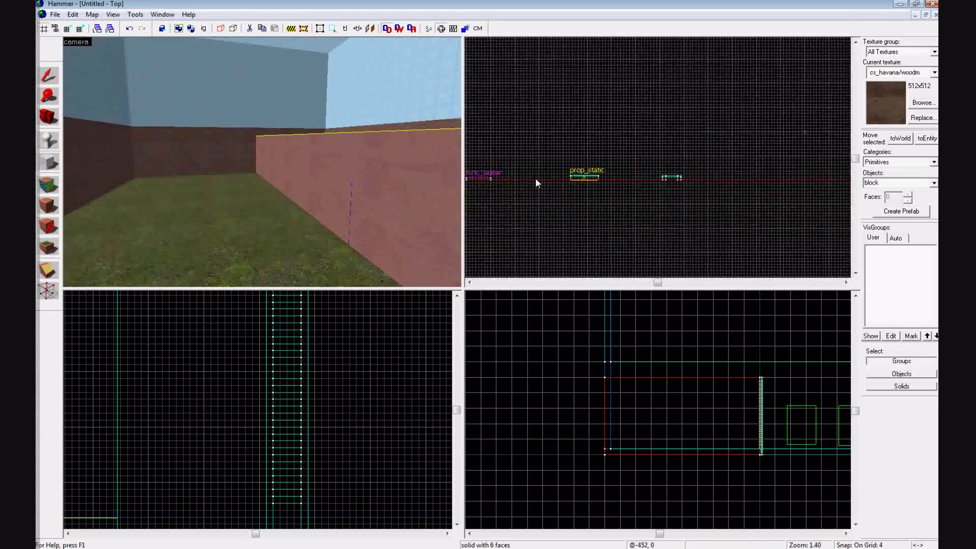
scroll(536, 183, down, 2)
drag(621, 181, 748, 124)
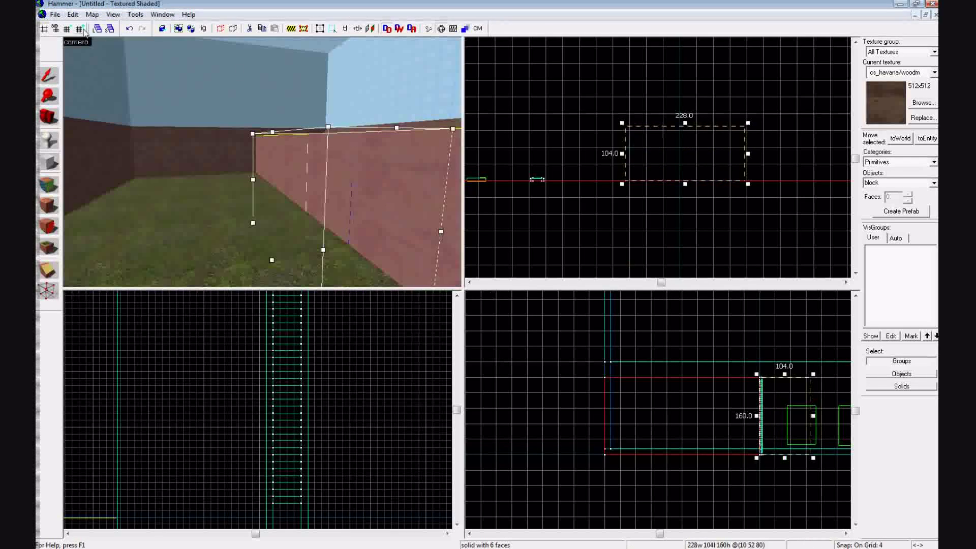
- Raise the grid size to 16 and enlarge the new block's outline to 236 by 112 units
scroll(686, 101, up, 5)
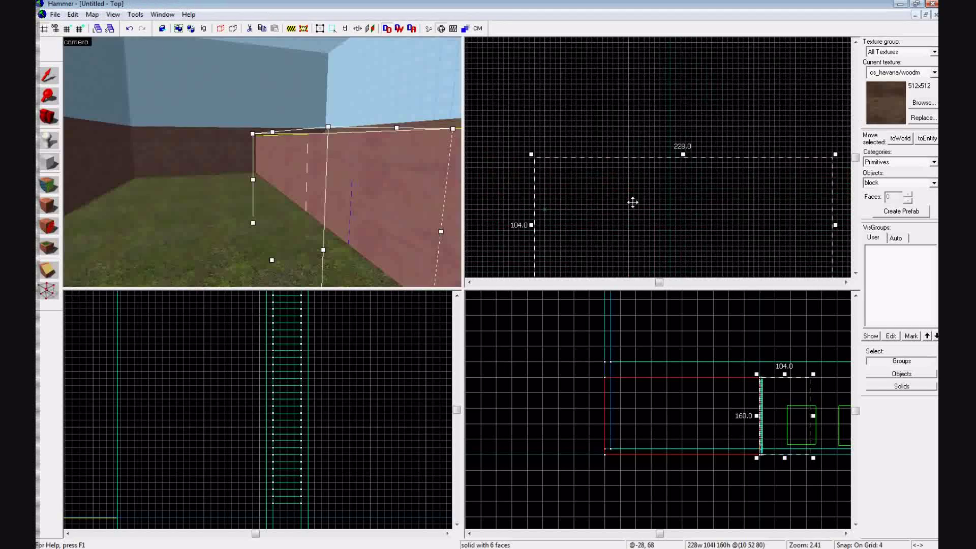
scroll(632, 203, down, 2)
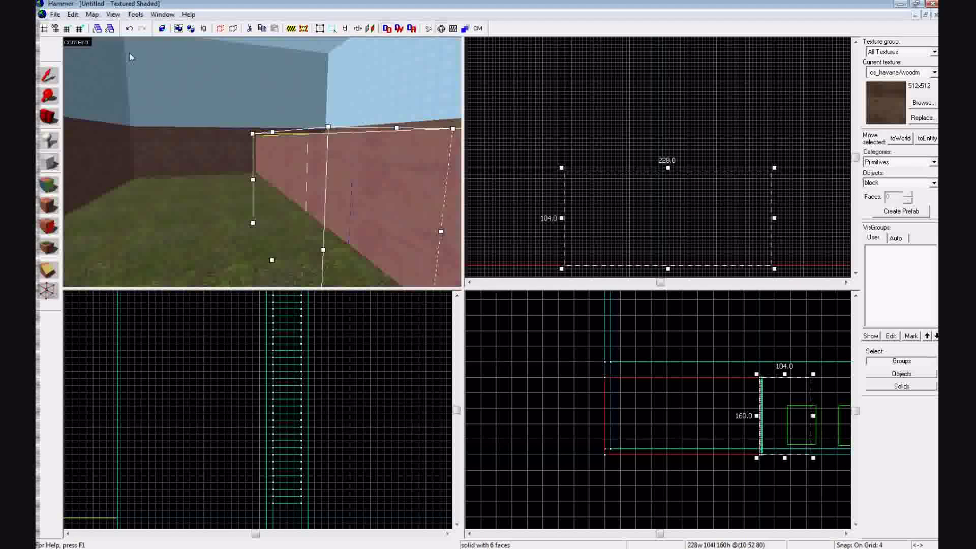
click(80, 29)
click(80, 29)
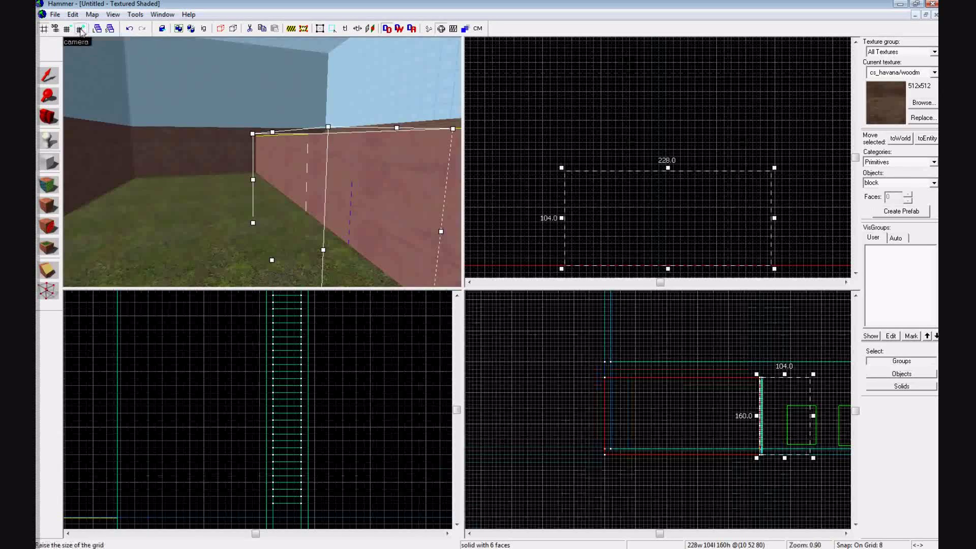
drag(668, 168, 666, 161)
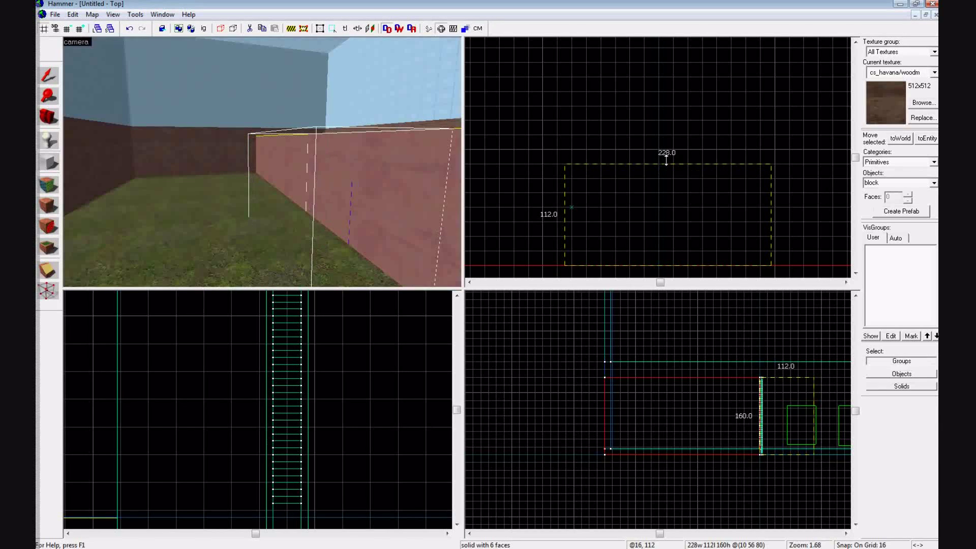
drag(560, 216, 551, 213)
key(s)
key(d)
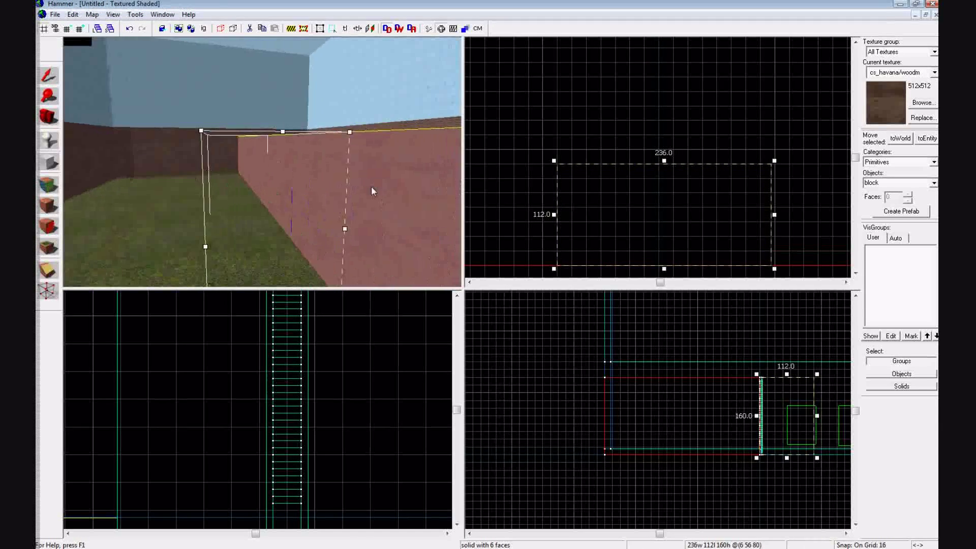
- Extend the outline to 224 units out from the wall and create the block
key(Right)
key(Up)
key(Left)
key(Down)
key(w)
key(Left)
key(d)
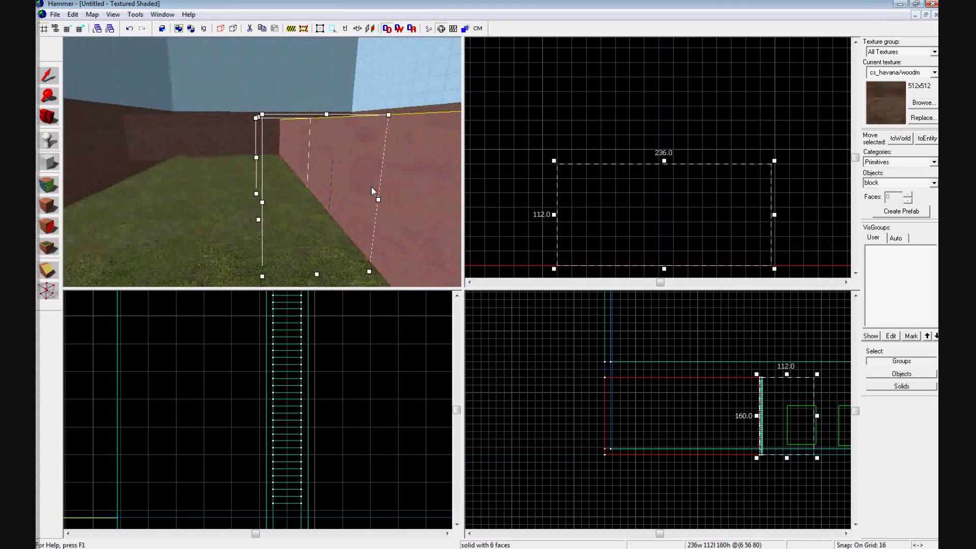
drag(664, 164, 659, 59)
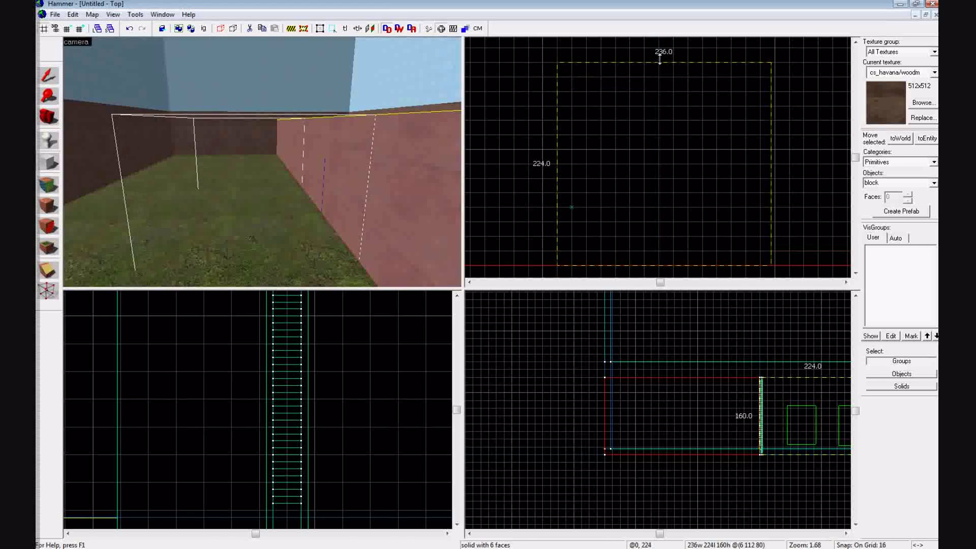
key(Return)
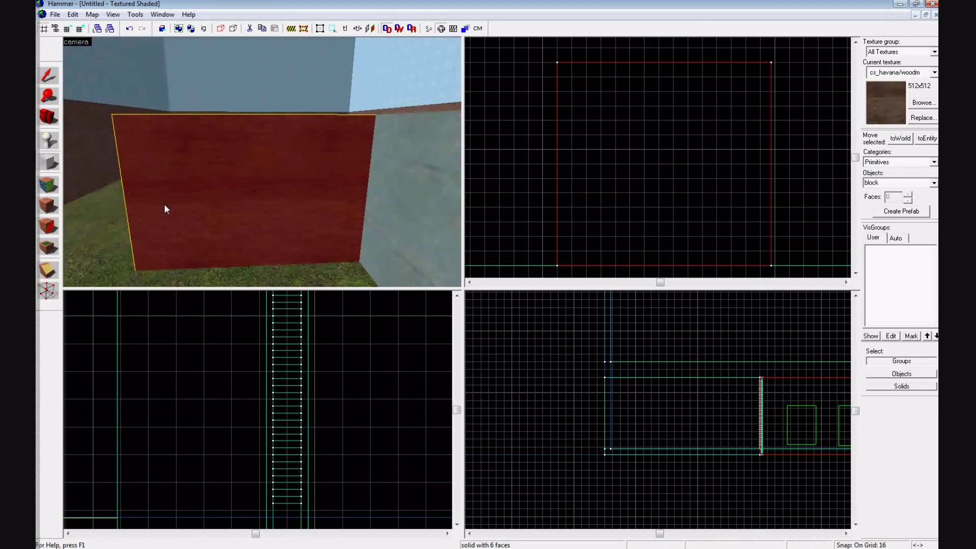
- Apply the de_train/train_cement_floor_01 texture to all faces of the new block, using the cement filter
key(s)
key(a)
key(Up)
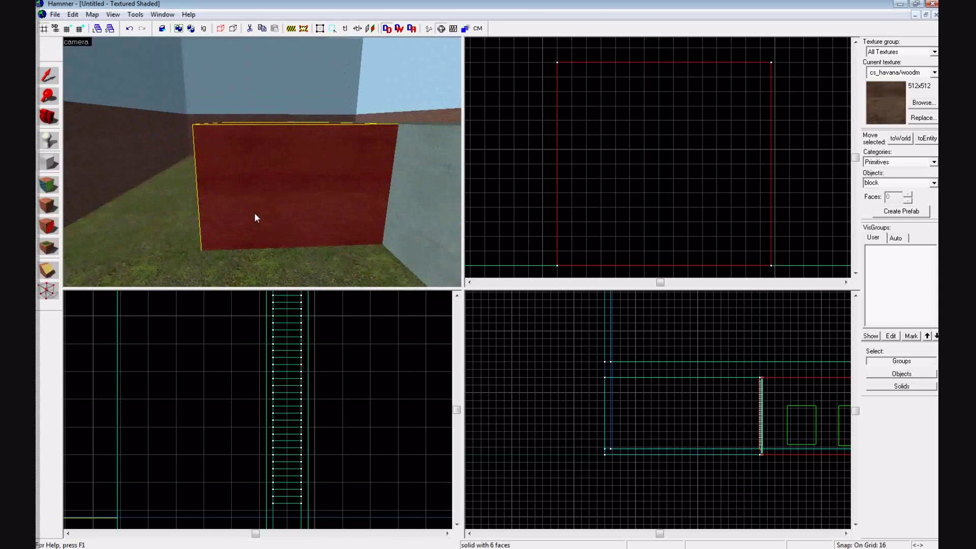
key(shift+a)
click(466, 319)
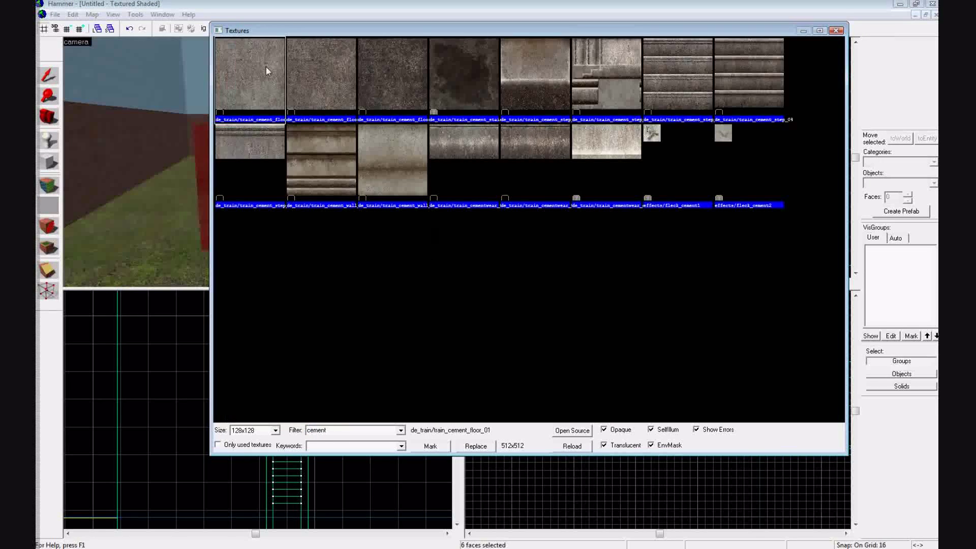
double_click(266, 66)
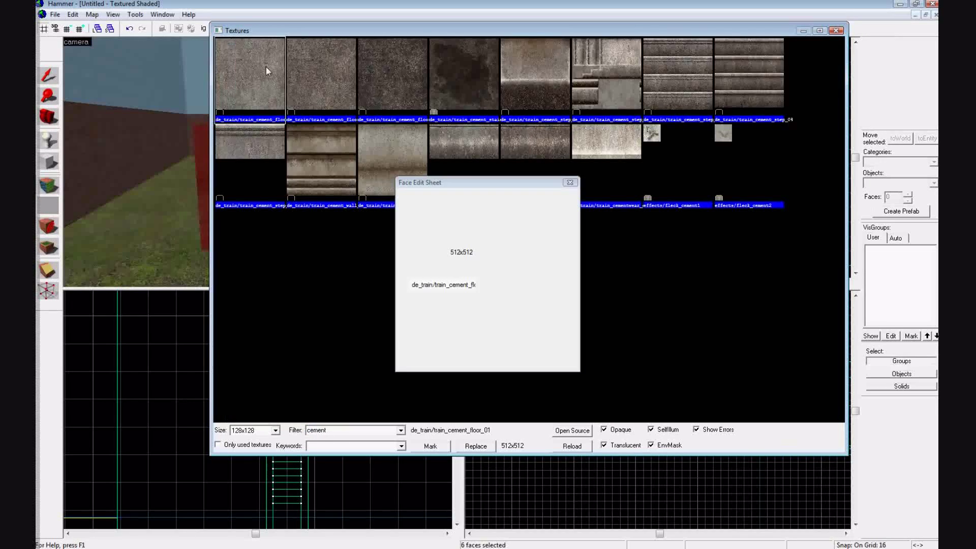
click(572, 185)
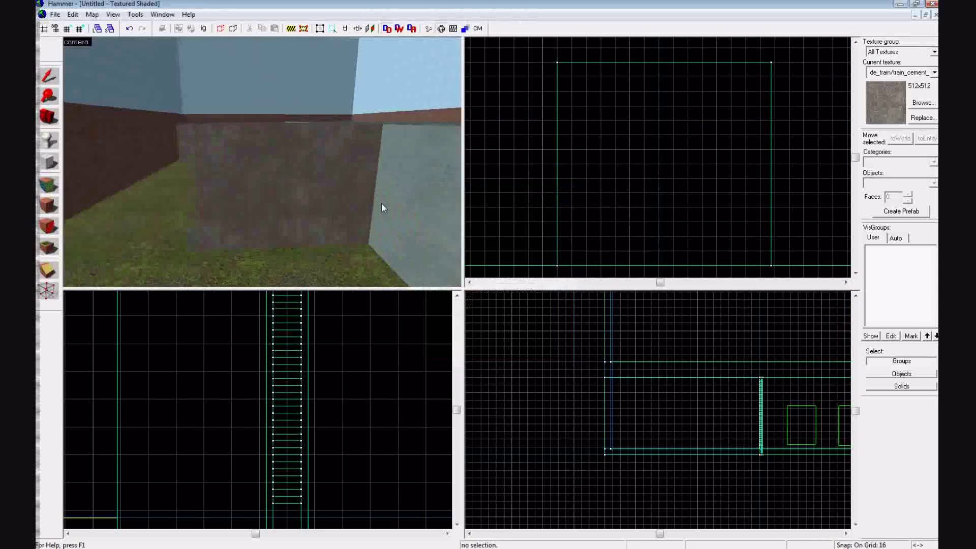
- Clip the cement block into five 16-unit slices starting at the wall, keeping both sides of every cut
click(316, 208)
click(47, 271)
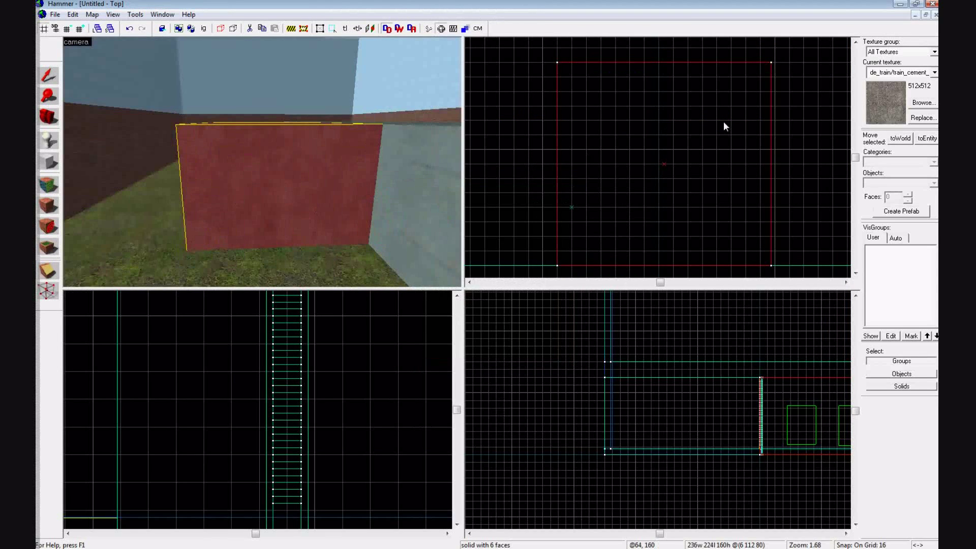
scroll(725, 162, down, 2)
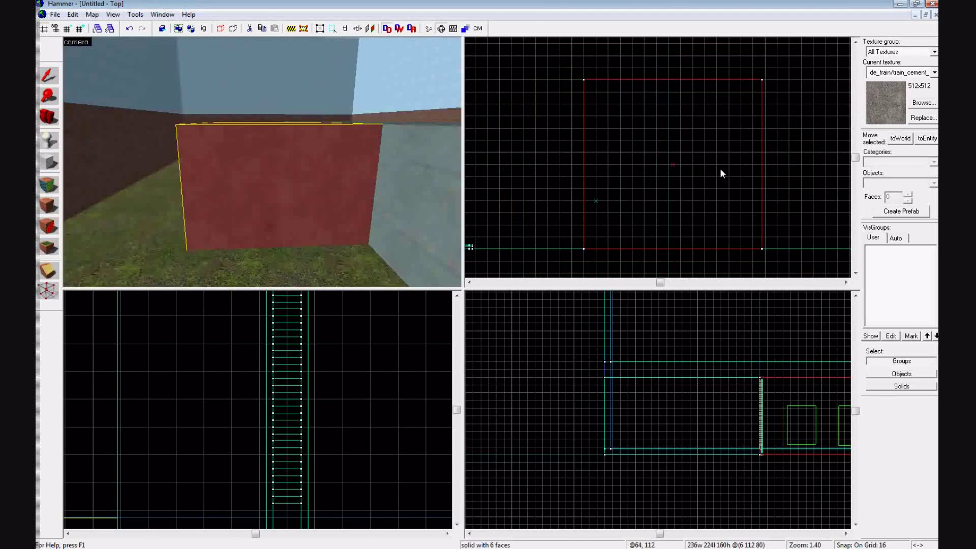
mouse_move(595, 237)
mouse_down()
mouse_move(644, 236)
mouse_move(687, 200)
mouse_move(666, 198)
mouse_move(668, 190)
mouse_up()
key(Return)
key(Return)
key(Return)
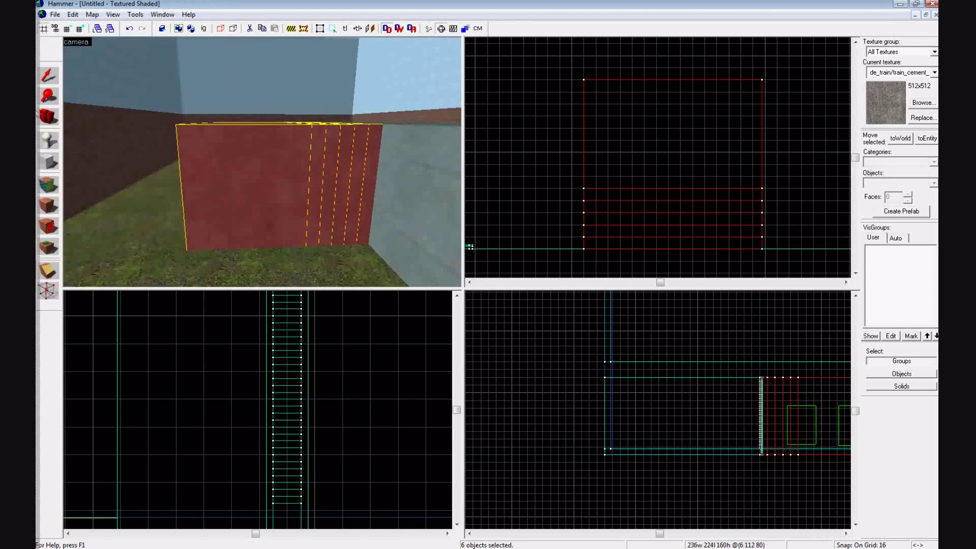
- Delete the large uncut remainder of the cement block
click(51, 80)
click(240, 189)
key(Delete)
- Select the five 16-unit slices and copy them repeatedly away from the wall to form a continuous row of 20
click(317, 200)
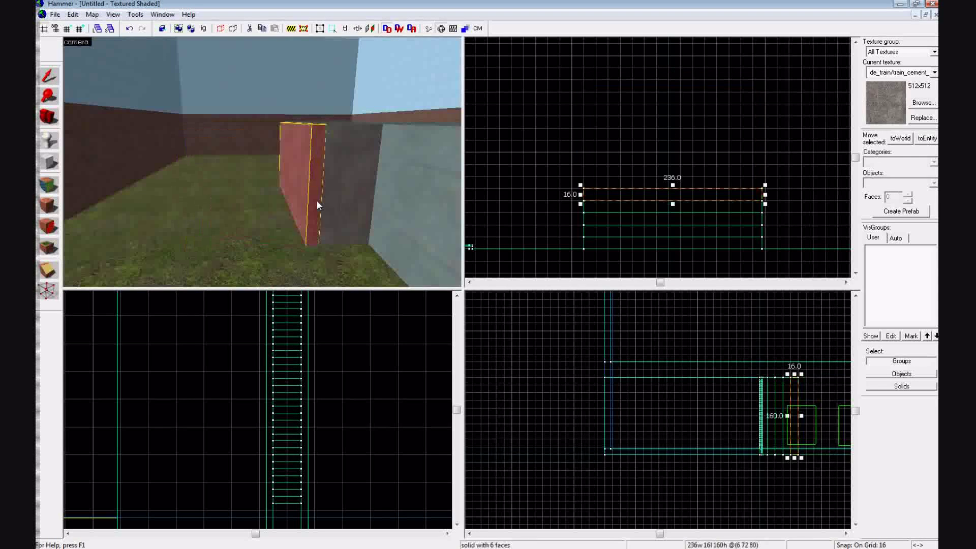
ctrl+click(330, 202)
ctrl+click(339, 200)
ctrl+click(352, 199)
ctrl+click(364, 200)
mouse_move(631, 216)
mouse_down()
mouse_move(630, 26)
mouse_move(629, 74)
mouse_up()
click(269, 122)
click(128, 168)
double_click(217, 172)
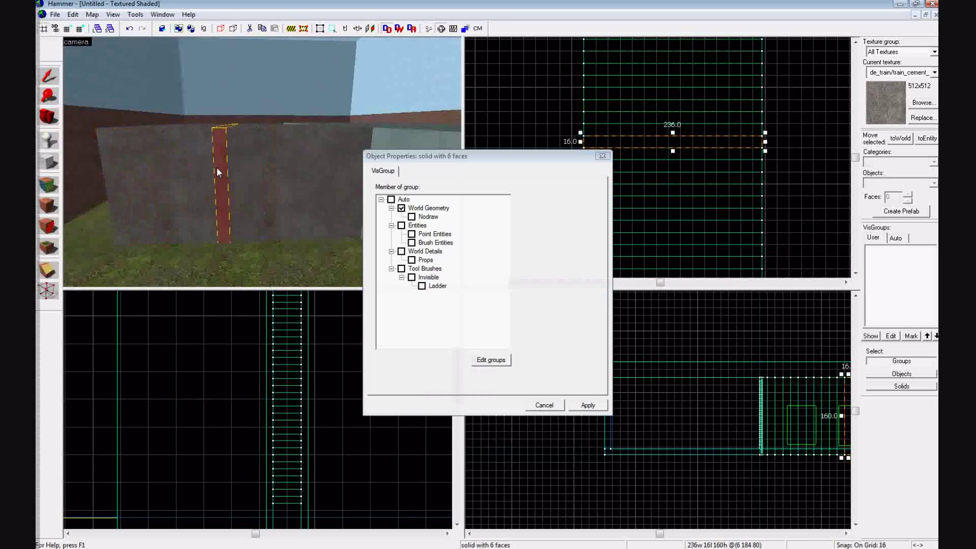
click(602, 155)
drag(374, 144, 205, 152)
key(w)
key(d)
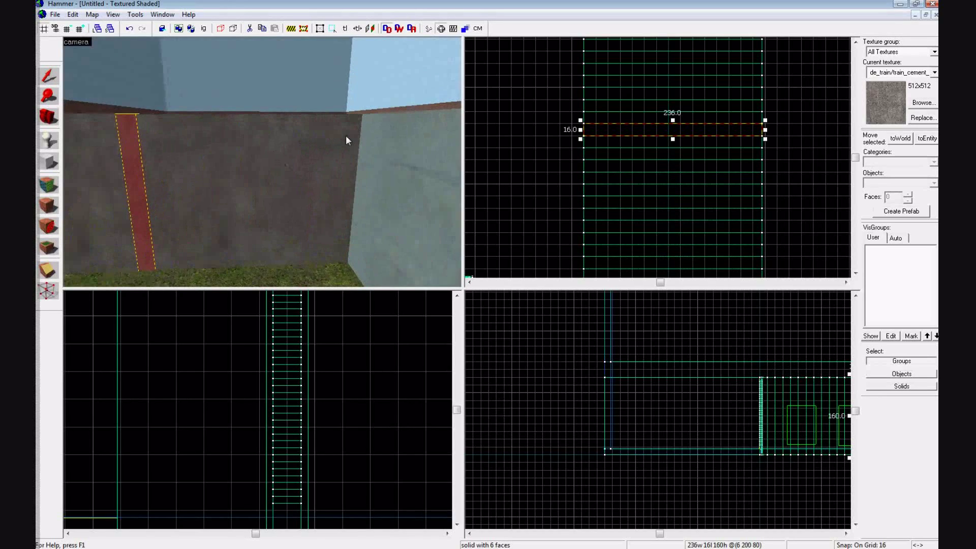
click(344, 148)
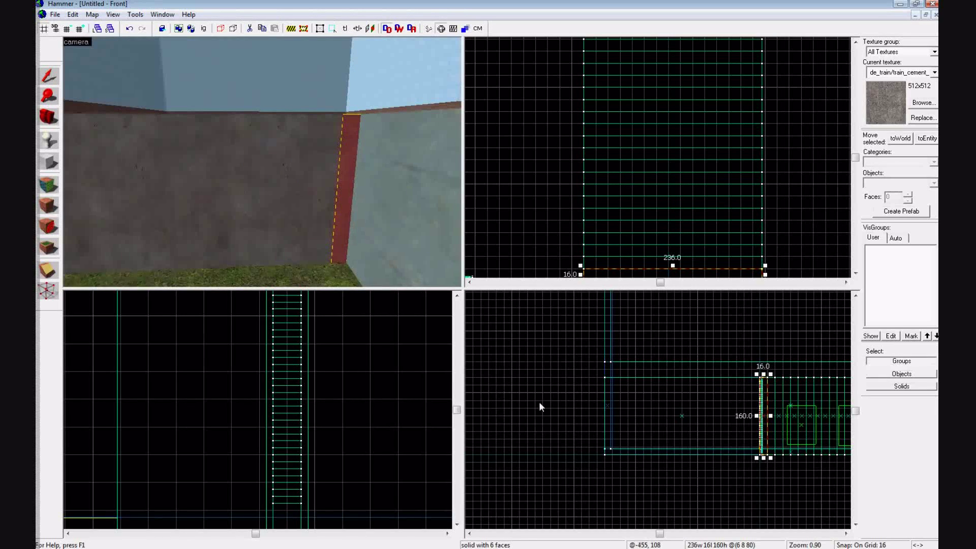
scroll(282, 441, down, 5)
key(Right)
key(Right)
scroll(283, 441, down, 1)
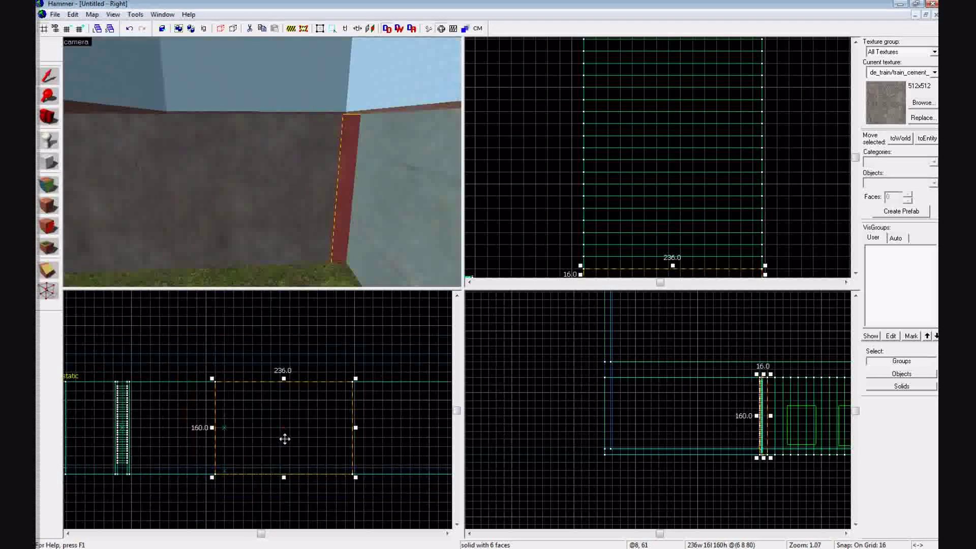
scroll(841, 438, up, 3)
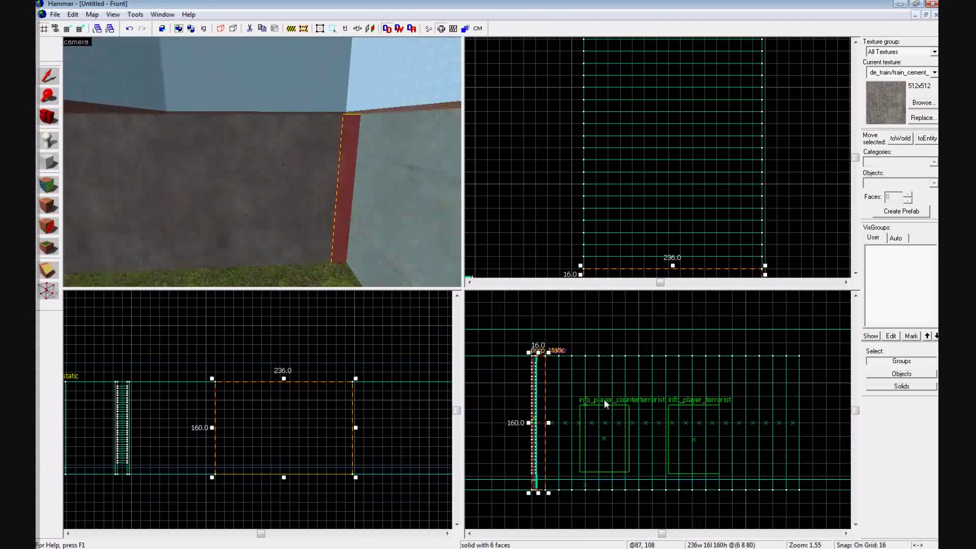
- Select 14 consecutive slices, starting with the second slice from the wall
click(300, 180)
click(330, 187)
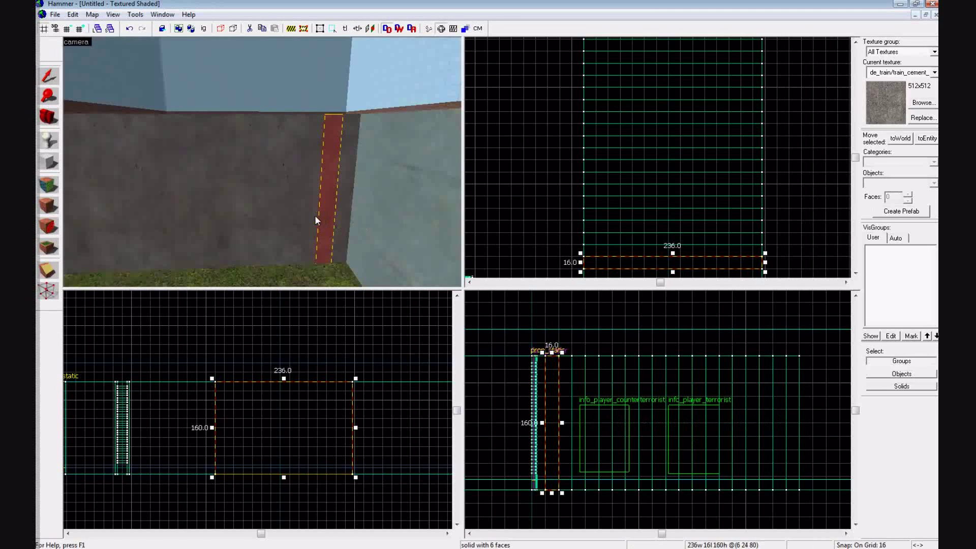
key(shift+Right)
key(shift+Right)
key(shift+Right)
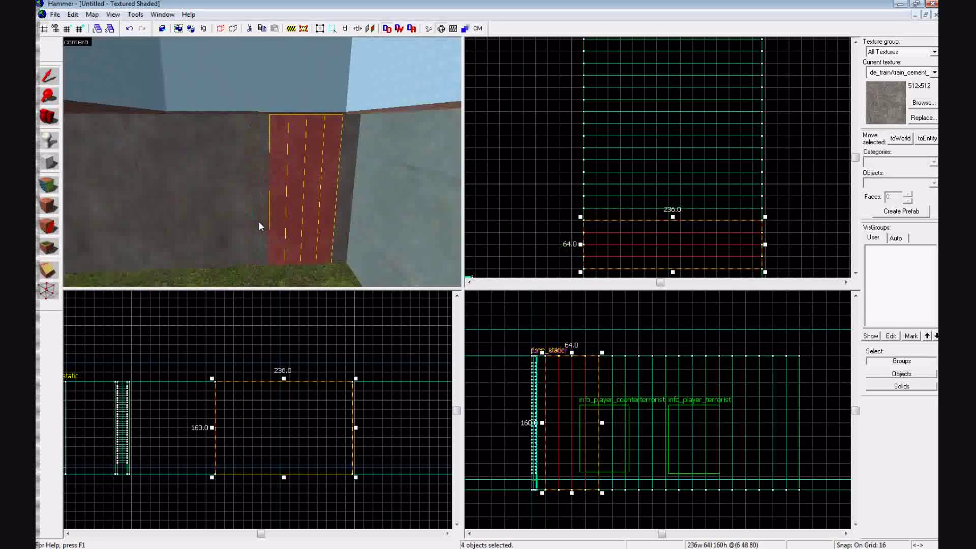
key(shift+Right)
key(shift+Right)
key(shift+Right)
key(shift+Right)
key(shift+Right)
key(shift+Right)
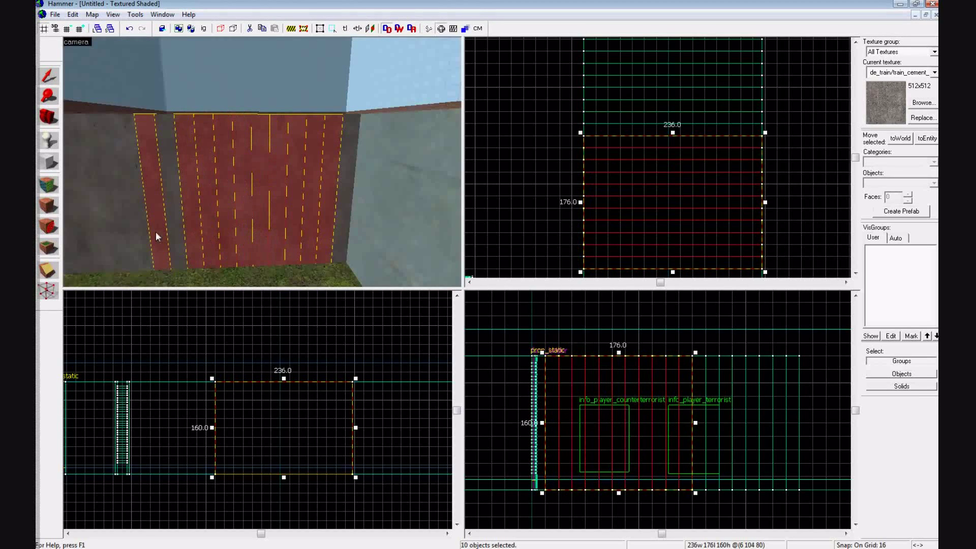
key(shift+Right)
key(shift+Right)
key(shift+Right)
key(shift+Right)
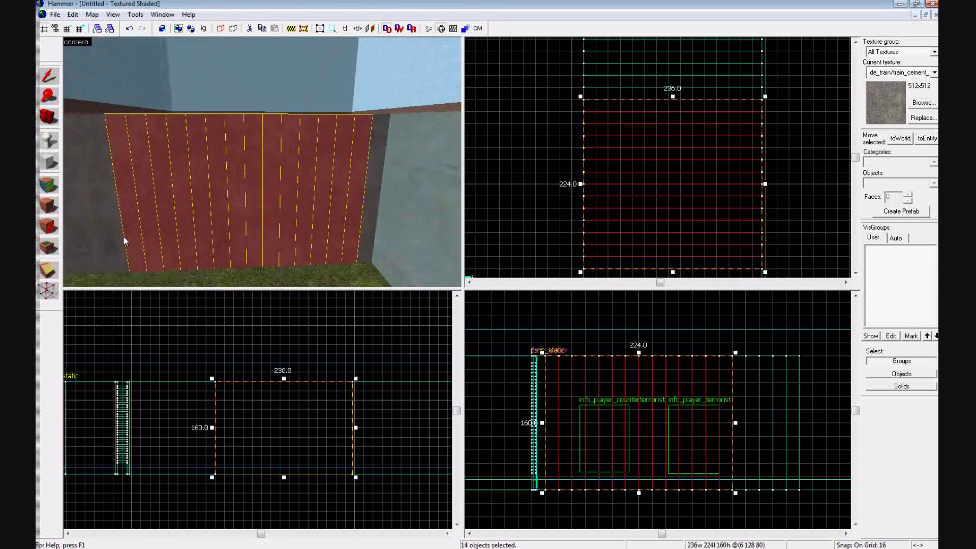
- Select all 19 cement slices except the one directly against the wall
key(a)
click(194, 228)
ctrl+click(183, 229)
ctrl+click(164, 228)
ctrl+click(150, 229)
ctrl+click(133, 232)
ctrl+click(221, 232)
ctrl+click(237, 232)
ctrl+click(257, 231)
ctrl+click(272, 232)
ctrl+click(287, 232)
ctrl+click(303, 232)
ctrl+click(350, 233)
ctrl+click(333, 233)
ctrl+click(323, 233)
ctrl+click(370, 234)
ctrl+click(389, 235)
ctrl+click(400, 234)
ctrl+click(410, 233)
ctrl+click(424, 233)
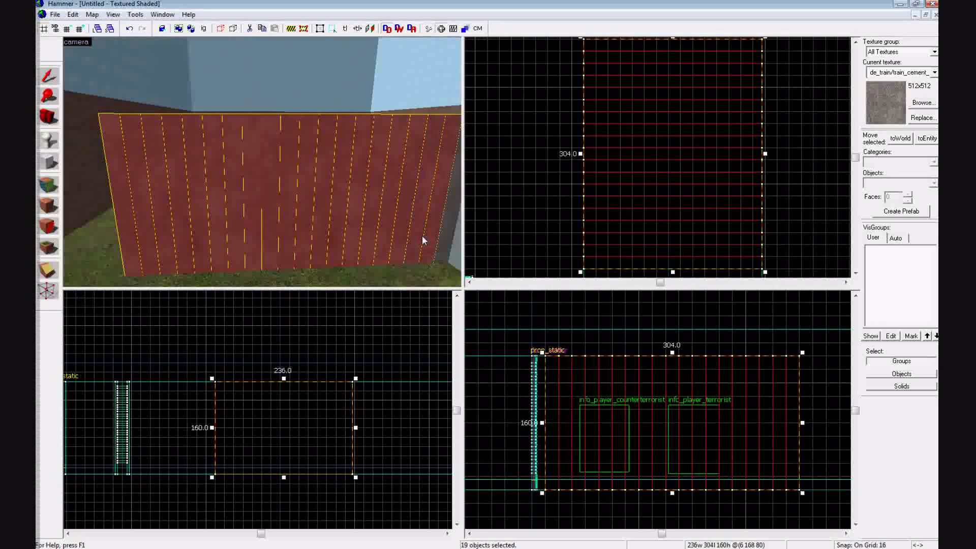
- Lower the selected slices' tops in 16-unit steps from 144 to 80 units high, deselecting the slice nearest the wall after each
drag(672, 355, 672, 367)
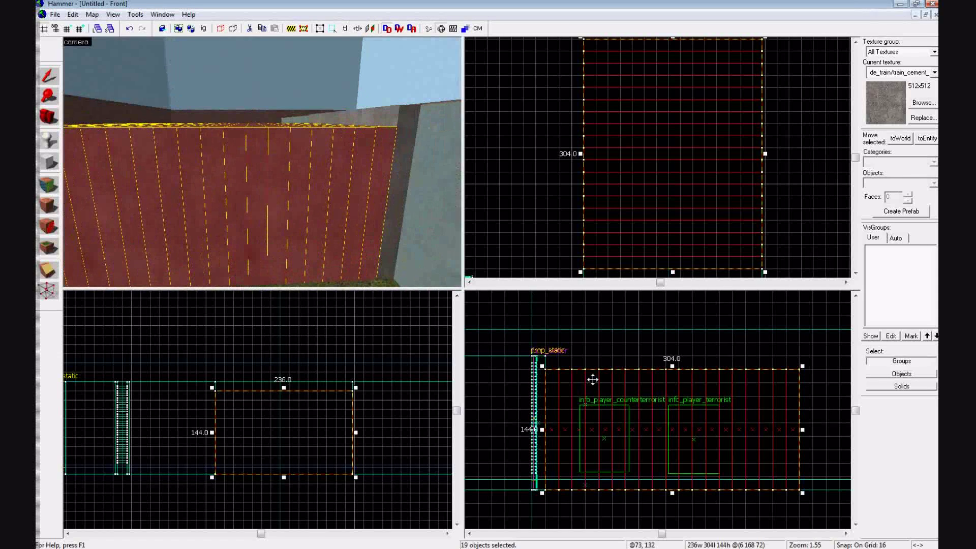
ctrl+click(377, 206)
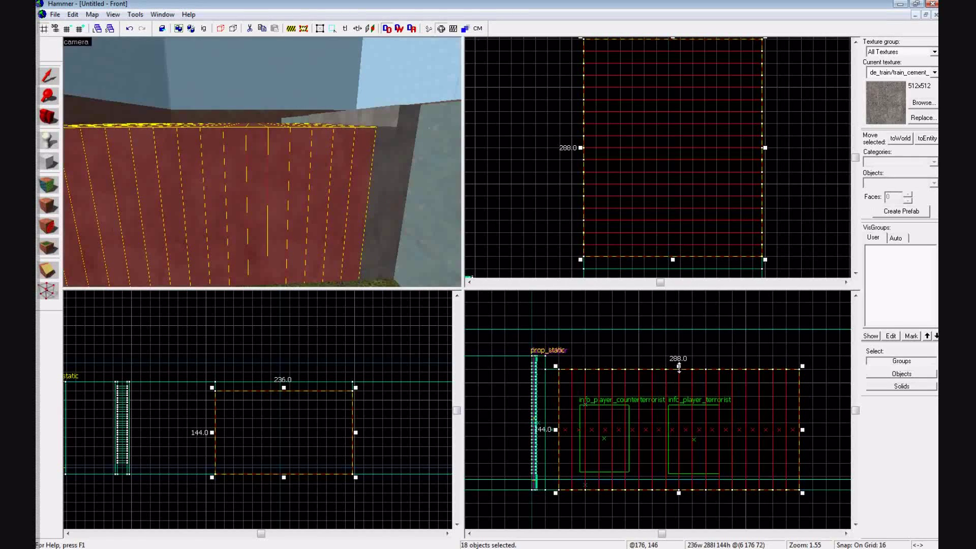
drag(678, 367, 697, 416)
ctrl+click(364, 219)
ctrl+click(345, 234)
ctrl+click(315, 233)
ctrl+click(306, 252)
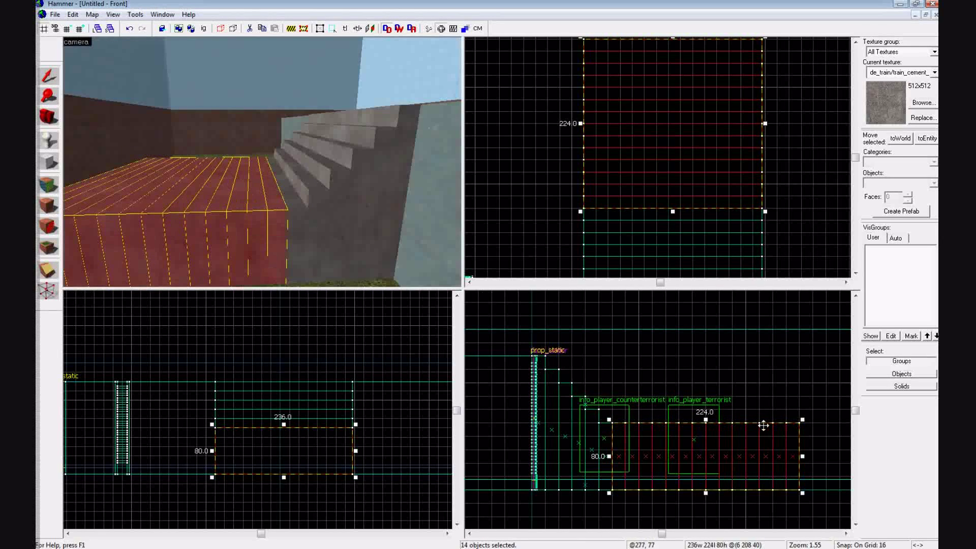
- Continue lowering the remaining slices in 16-unit steps through 64, 48 and 32 to 16 units high, deselecting one slice each time
drag(705, 419, 705, 436)
ctrl+click(282, 246)
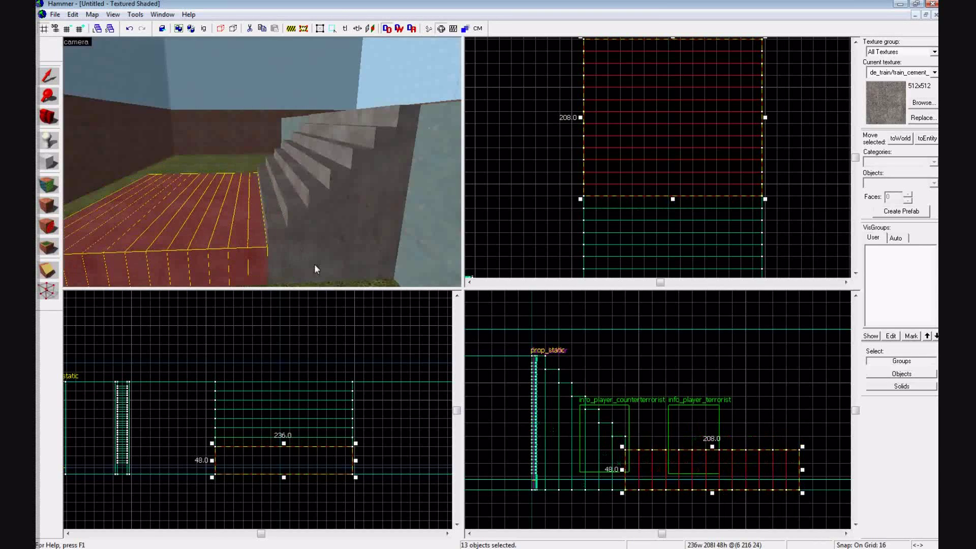
ctrl+click(261, 268)
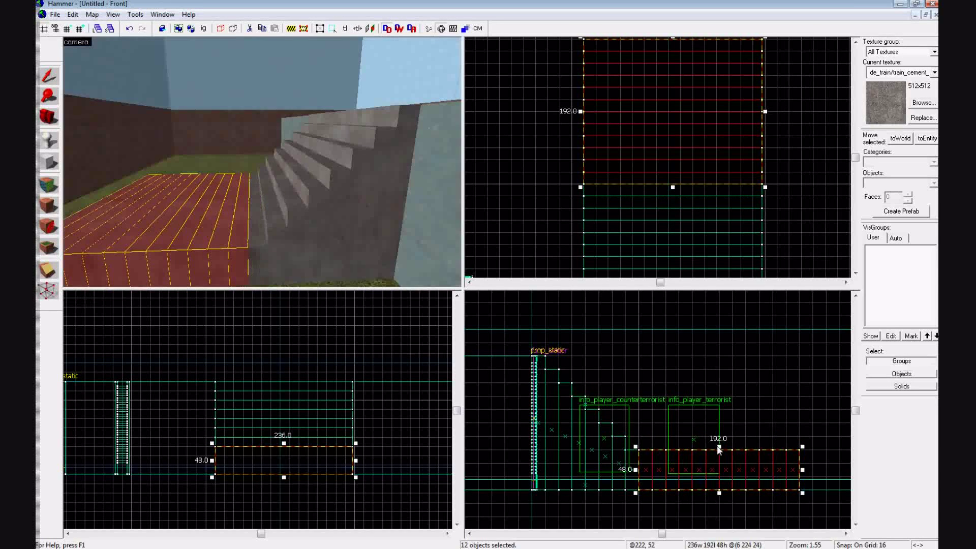
ctrl+click(244, 270)
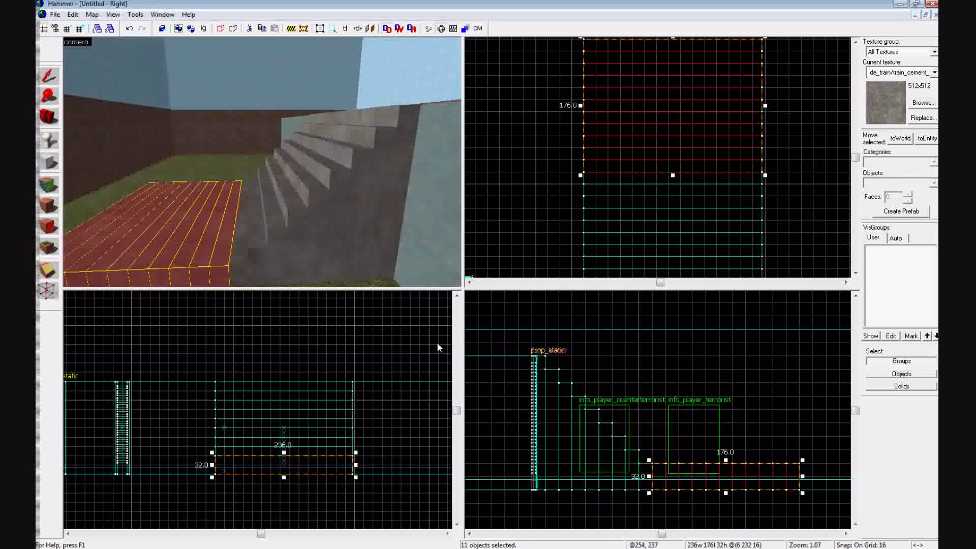
drag(725, 460, 725, 475)
key(s)
key(a)
right_drag(370, 247, 277, 261)
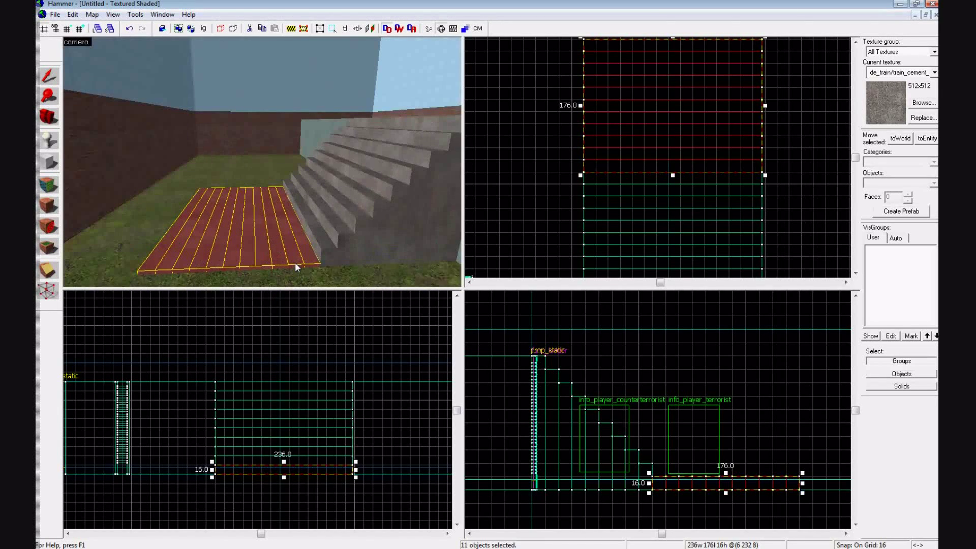
- Delete the surplus 16-unit-high slices lying beyond the staircase's lowest step
click(295, 263)
key(Delete)
click(278, 262)
key(Delete)
click(262, 262)
key(Delete)
click(250, 262)
key(Delete)
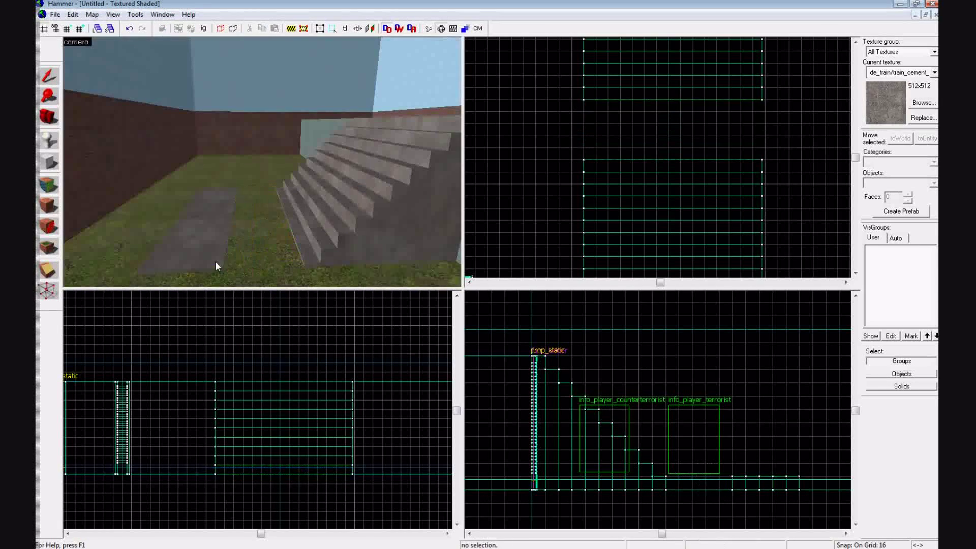
click(201, 258)
key(Delete)
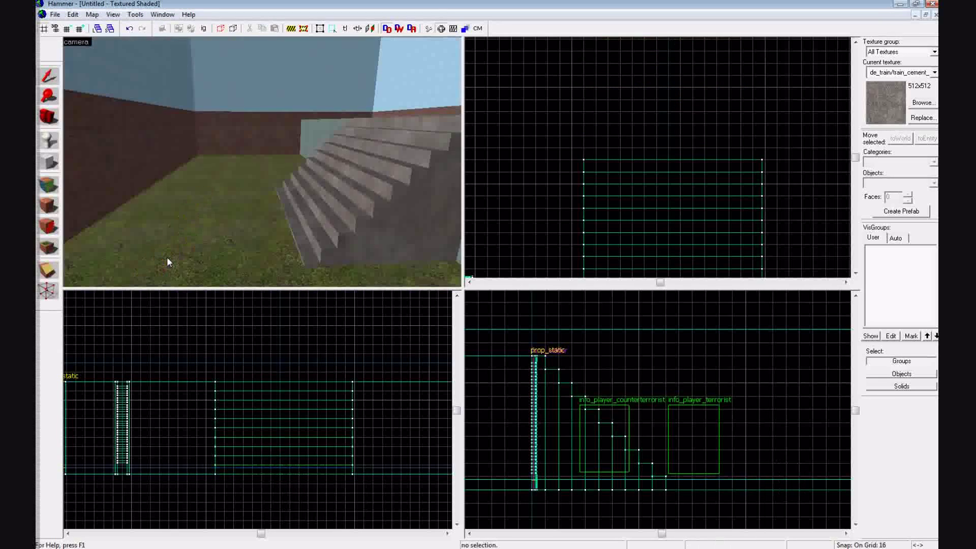
- Inspect the finished cement staircase in the 3D view from its side and front, checking how it meets the wall
key(a)
key(Right)
key(Left)
key(d)
key(a)
key(Right)
key(Left)
key(d)
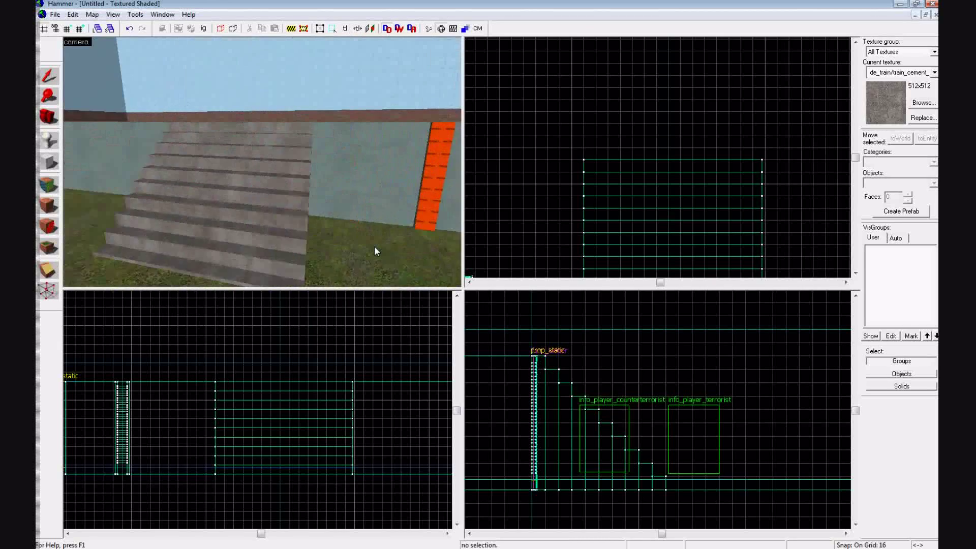
key(a)
key(Right)
key(Left)
key(d)
key(Left)
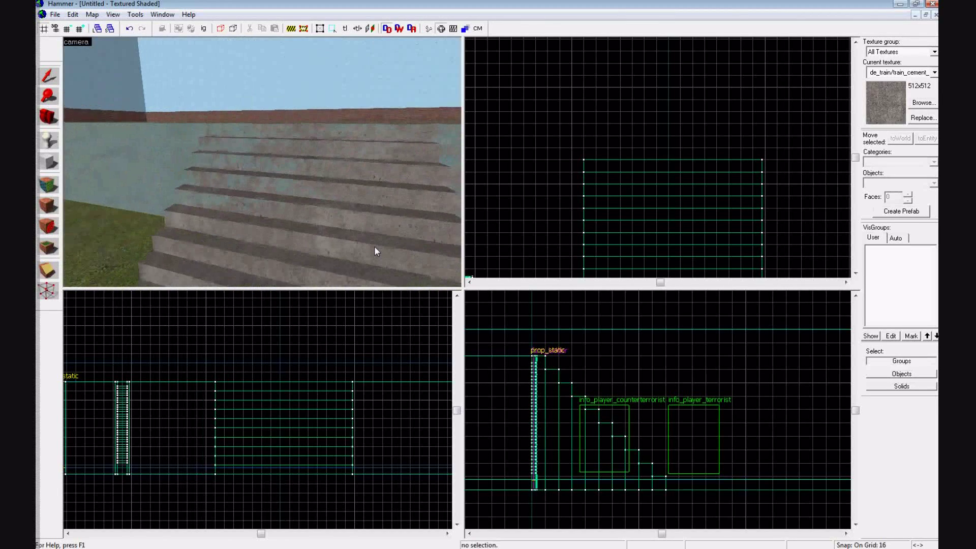
key(Left)
key(Down)
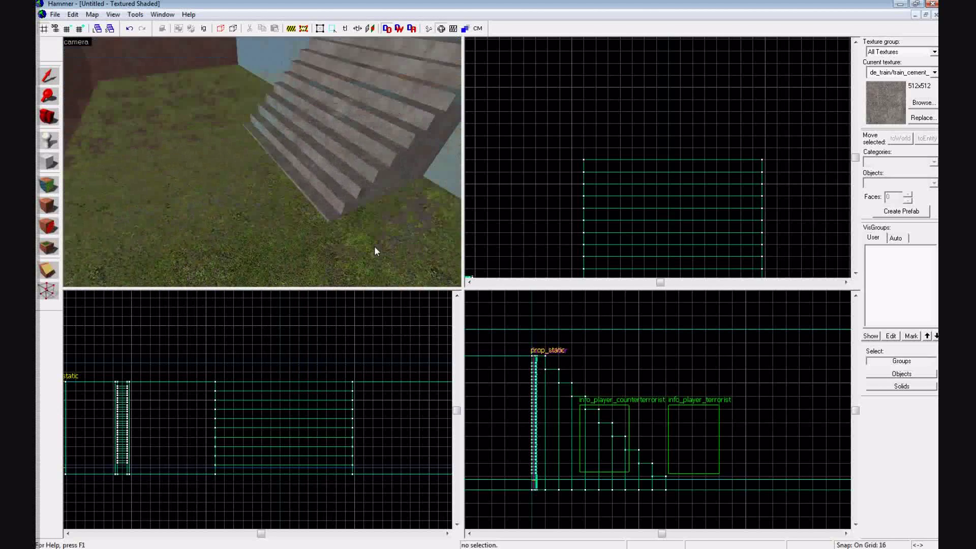
key(Up)
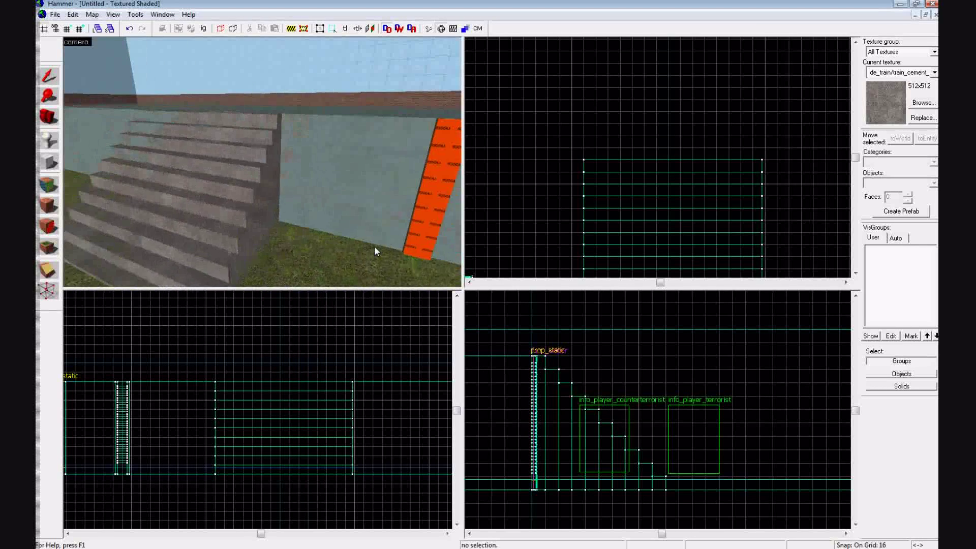
drag(374, 248, 269, 264)
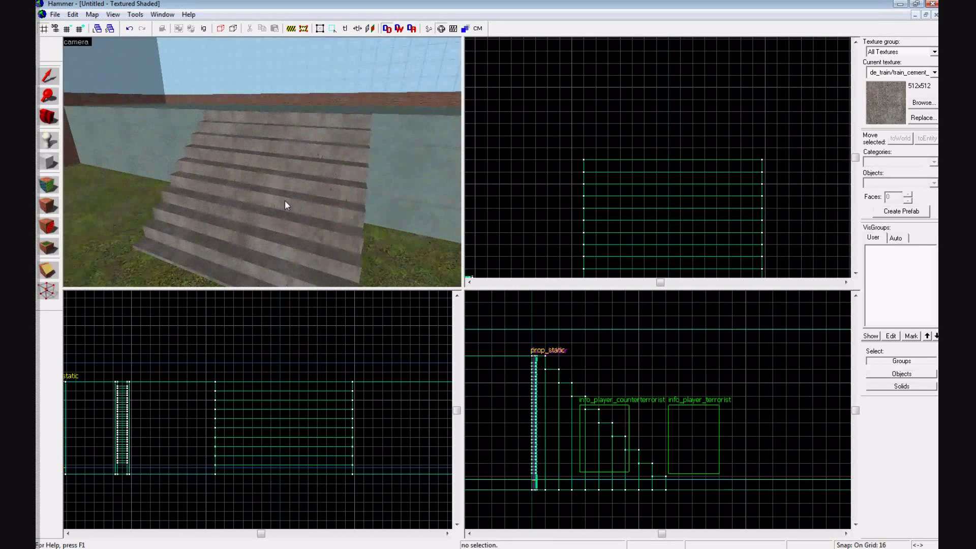
key(s)
key(d)
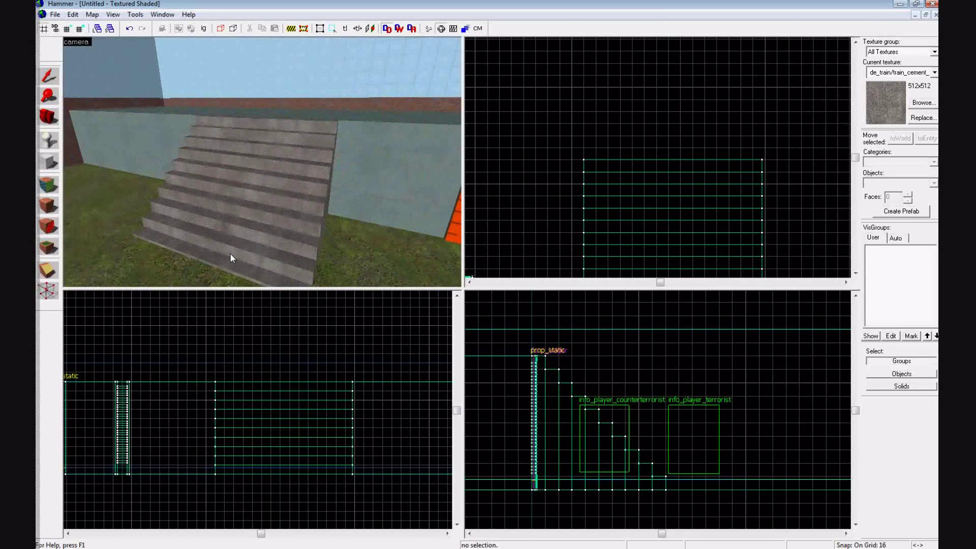
key(w)
key(a)
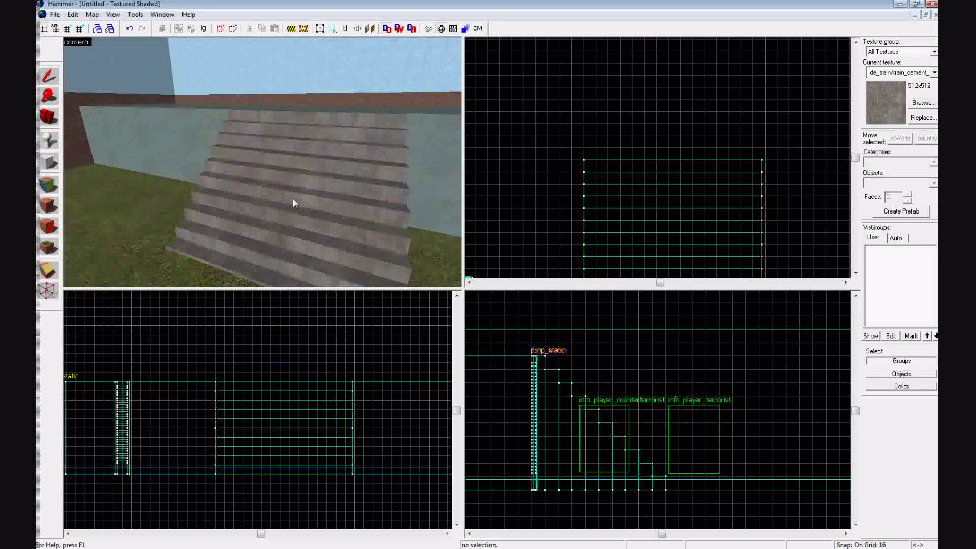
key(Right)
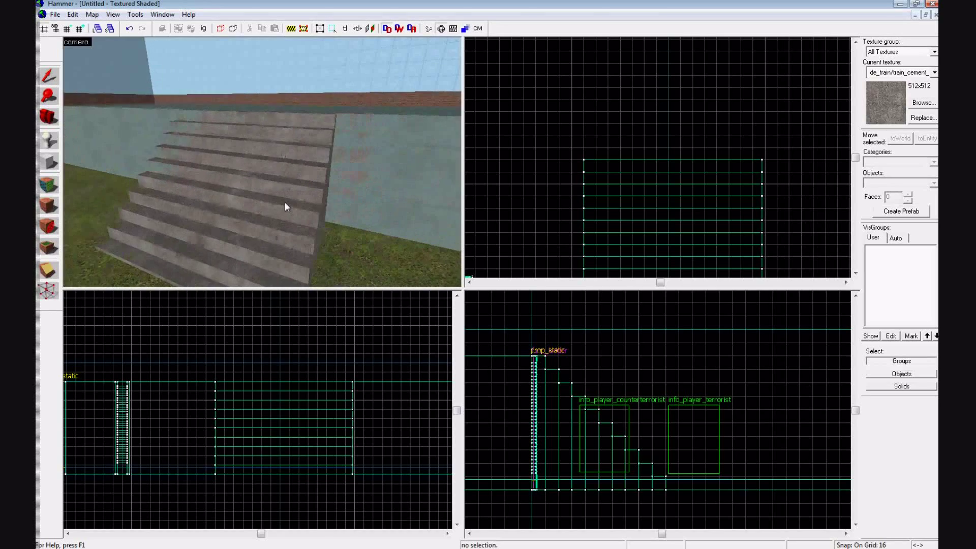
- Examine the staircase's individual steps up close and from above, and its placement along the wall beside the ladders
key(Left)
key(Down)
key(Right)
key(Up)
key(s)
key(Down)
key(Up)
key(w)
key(Down)
key(s)
key(a)
key(Right)
key(w)
key(Down)
key(Up)
key(Up)
key(Page_Up)
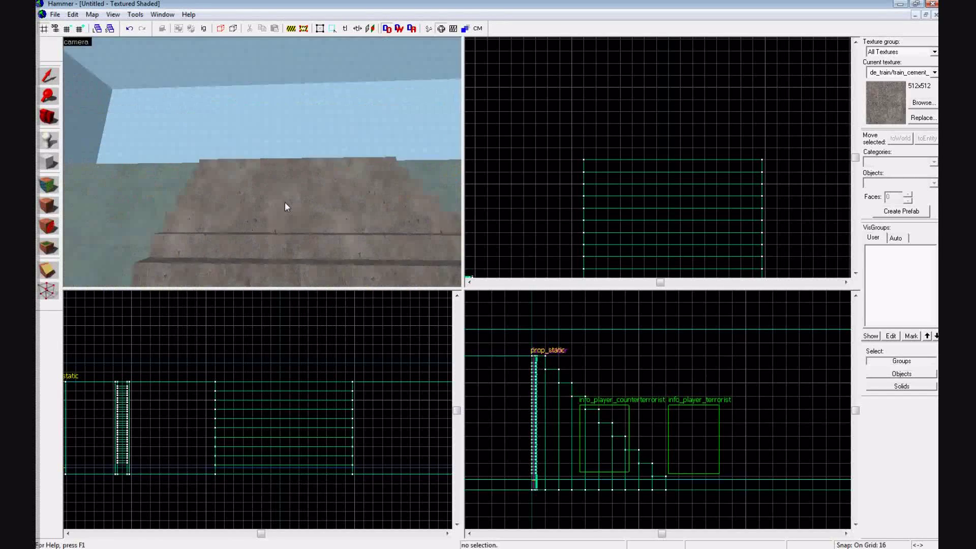
key(a)
key(Right)
key(Down)
key(d)
key(Left)
key(Up)
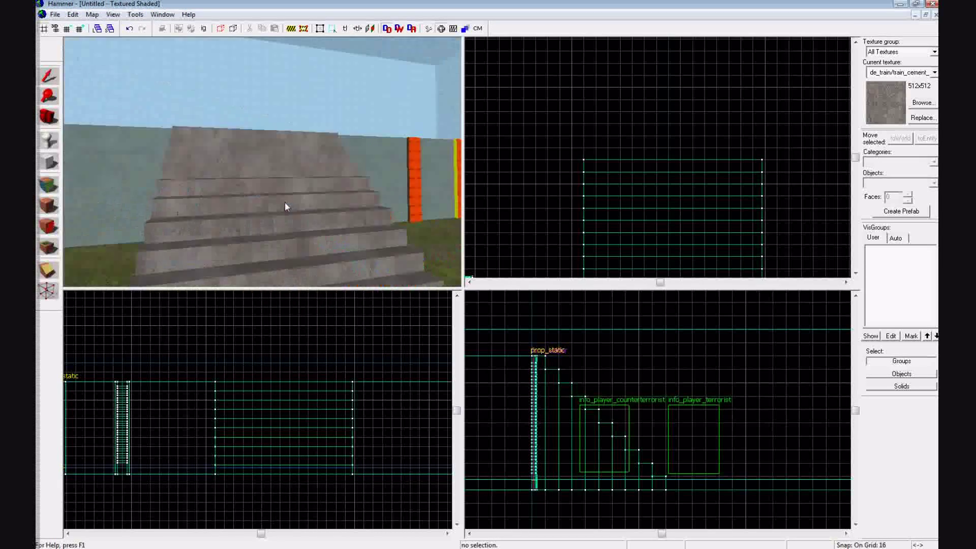
key(d)
key(w)
key(s)
key(a)
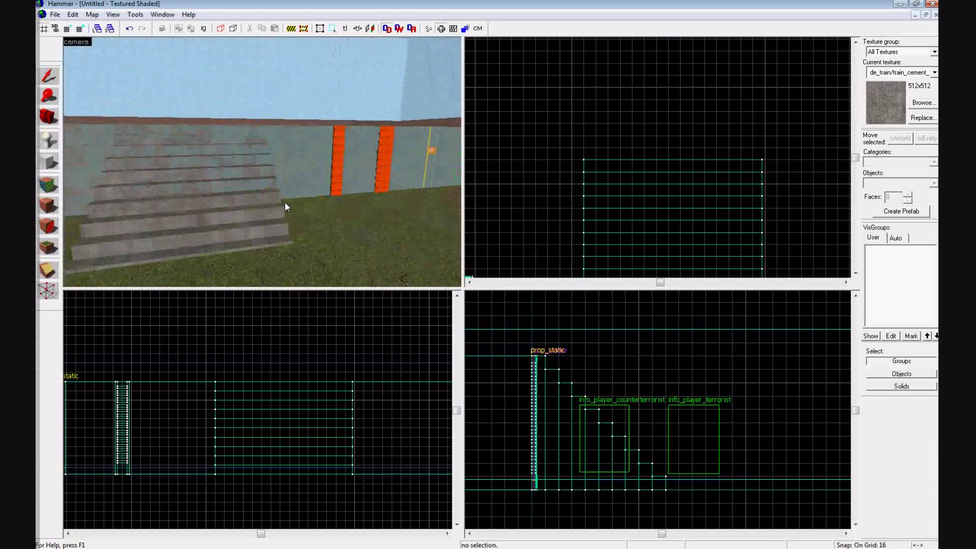
key(Left)
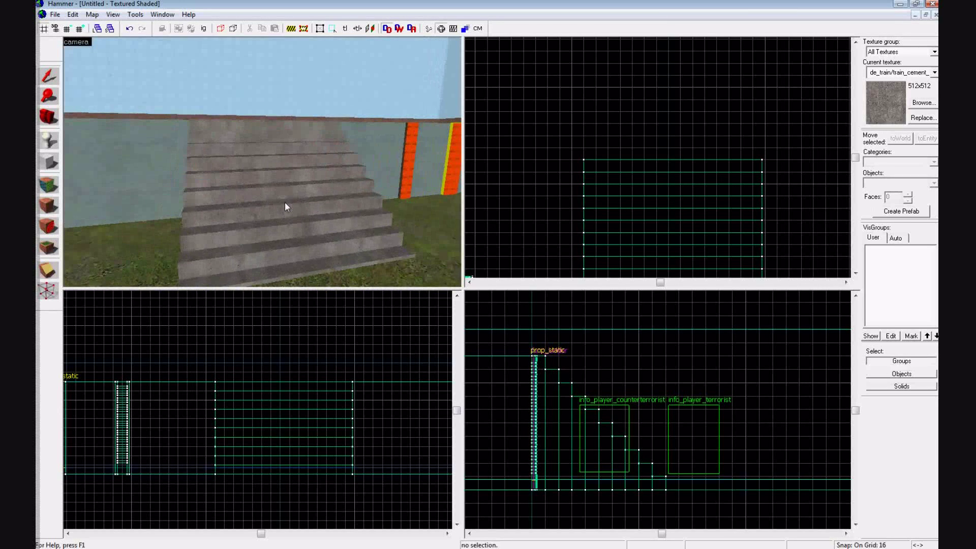
key(d)
key(w)
key(a)
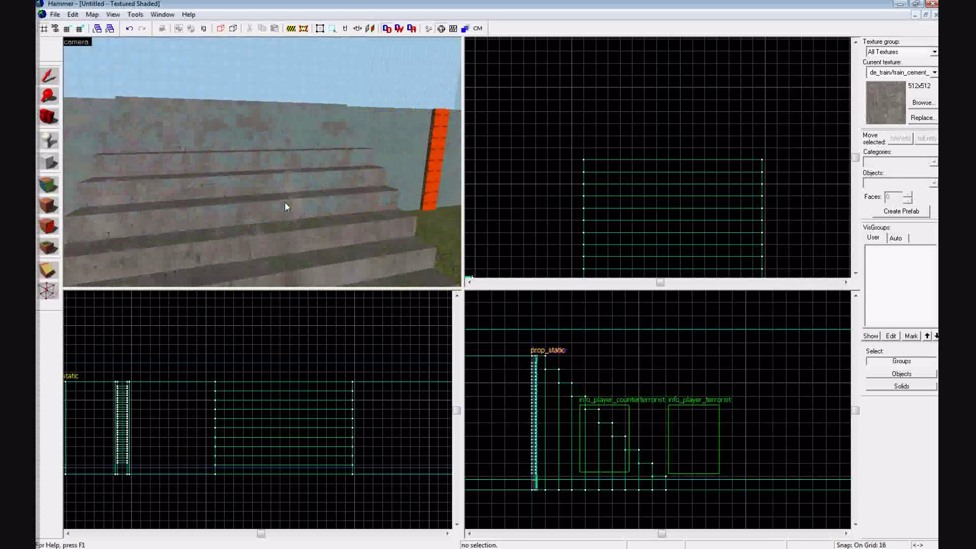
key(s)
- Run the map in Counter-Strike: Source and climb the custom wooden ladder to the top of the wall
click(52, 14)
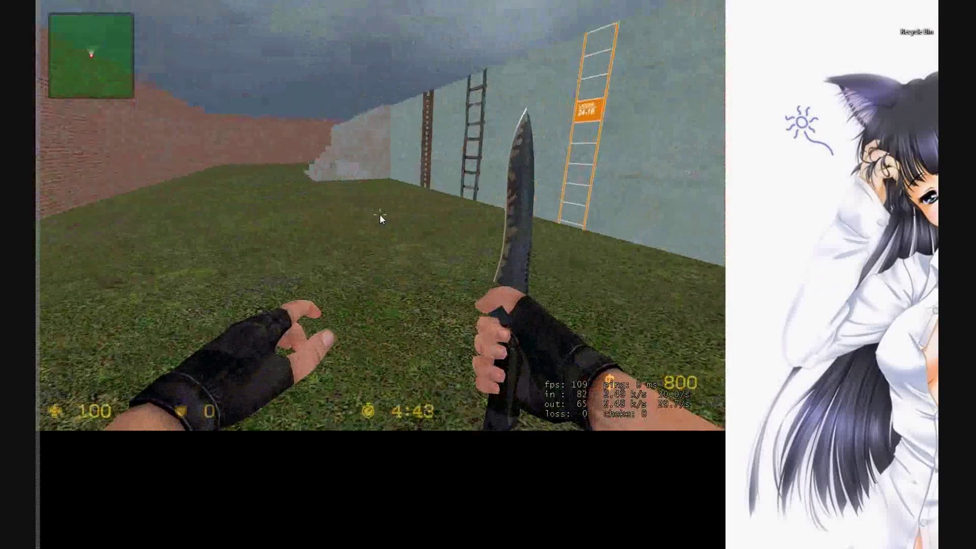
key(w)
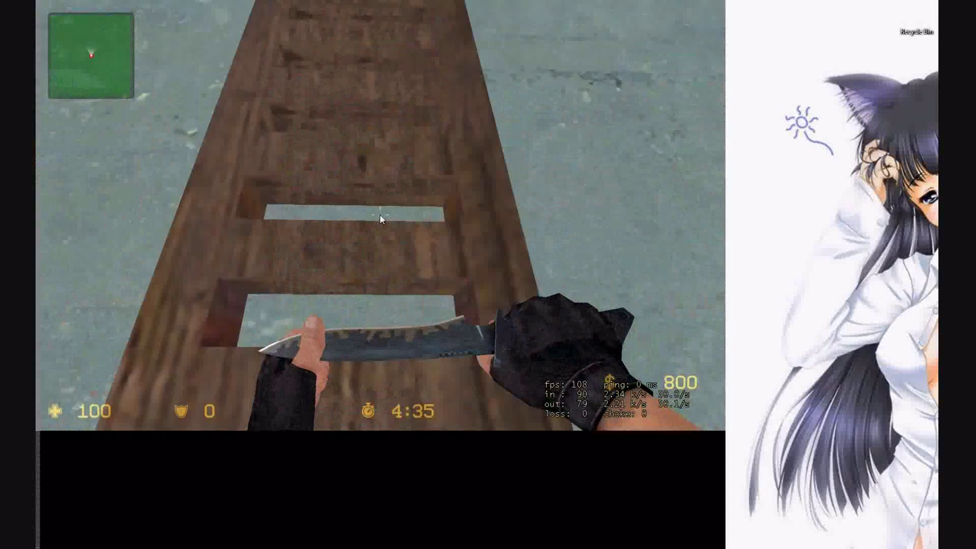
key(w)
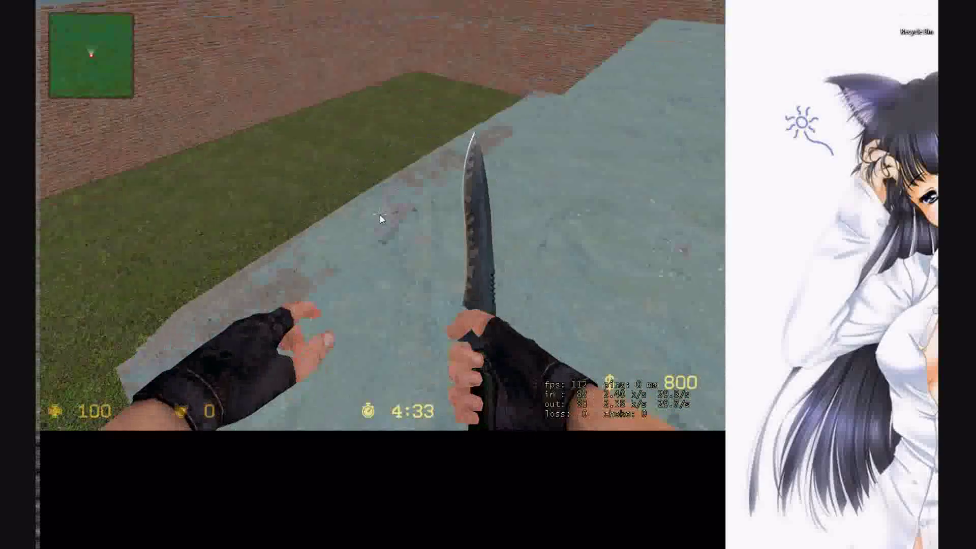